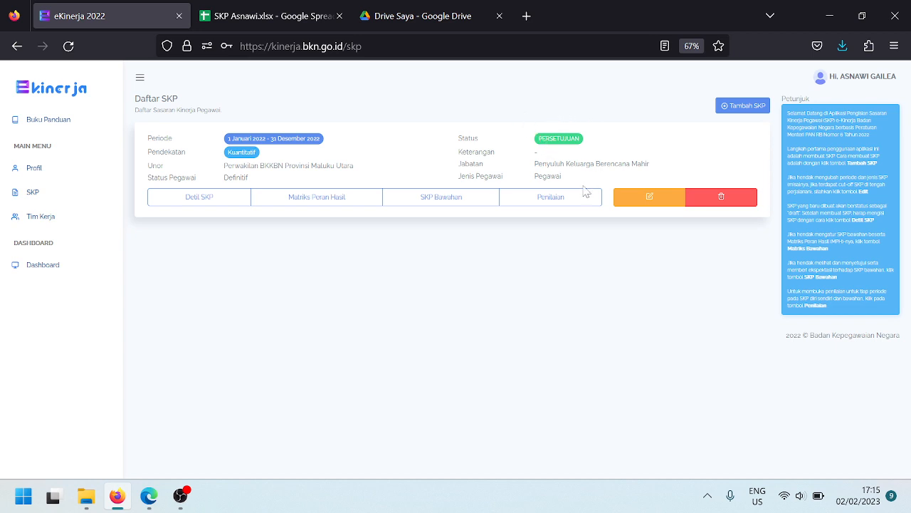
Open the 2022 SKP's Penilaian page and scroll down to the Penilaian Tahunan 2022 period
{"action": "left_click", "coordinate": [550, 204]}
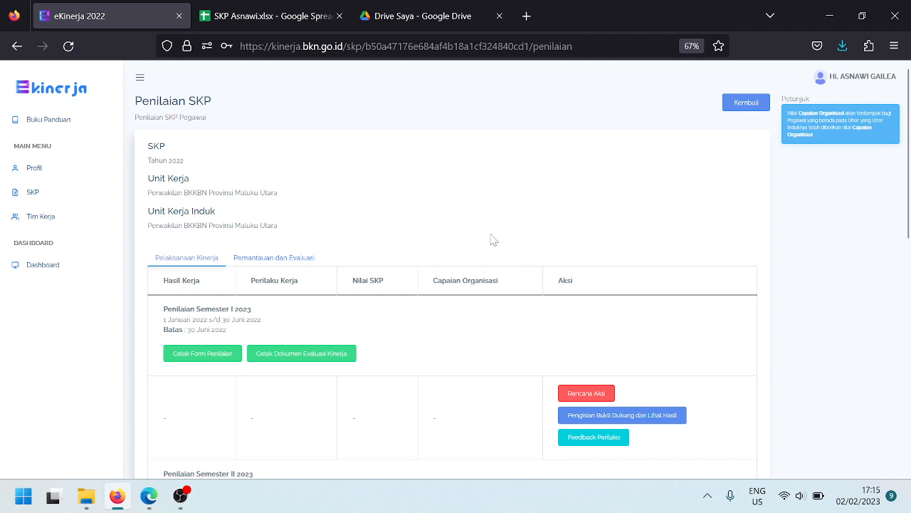
{"action": "scroll", "coordinate": [493, 240], "scroll_direction": "down", "scroll_amount": 3}
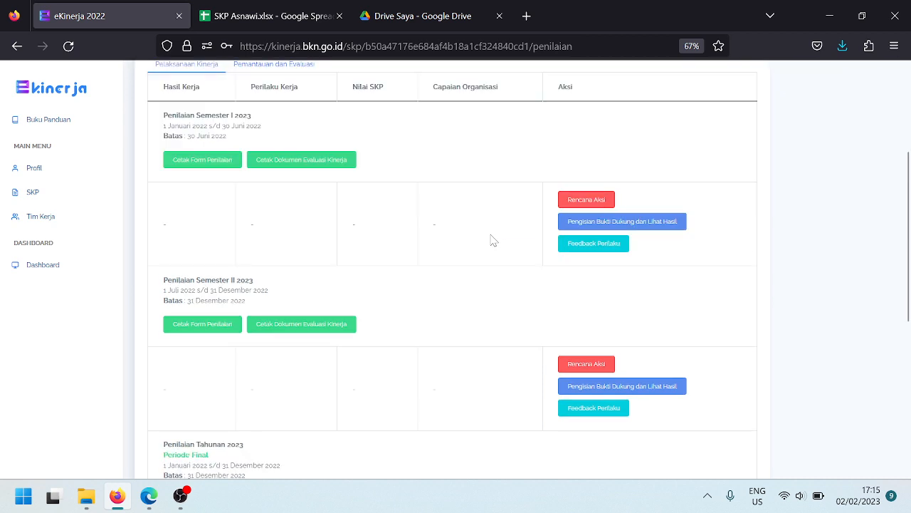
{"action": "scroll", "coordinate": [493, 240], "scroll_direction": "down", "scroll_amount": 2}
{"action": "scroll", "coordinate": [494, 240], "scroll_direction": "down", "scroll_amount": 2}
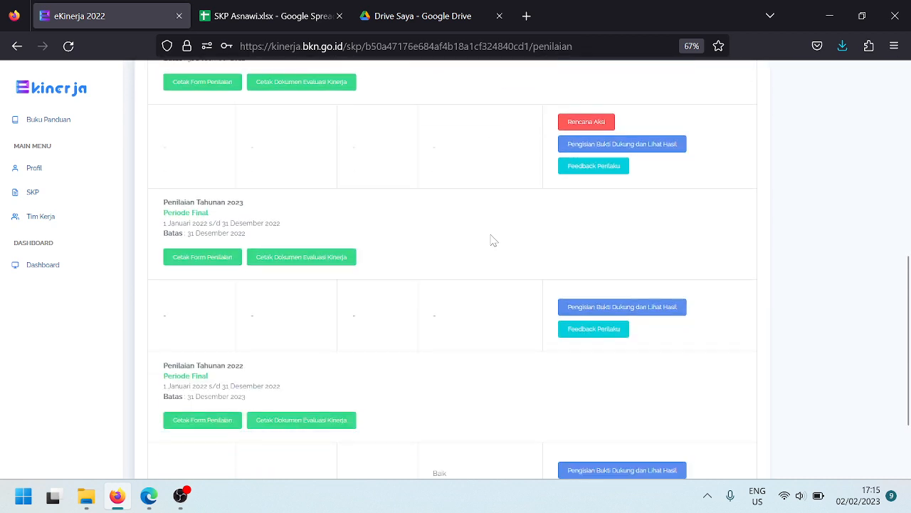
{"action": "scroll", "coordinate": [493, 239], "scroll_direction": "down", "scroll_amount": 2}
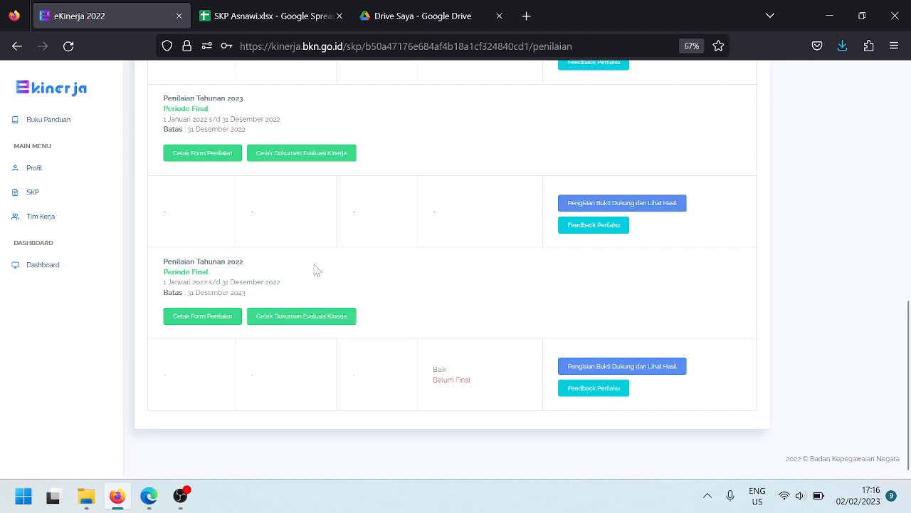
Open 'Pengisian Bukti Dukung dan Lihat Hasil' for Penilaian Tahunan 2022 and scroll to the HASIL KERJA table
{"action": "left_click", "coordinate": [621, 367]}
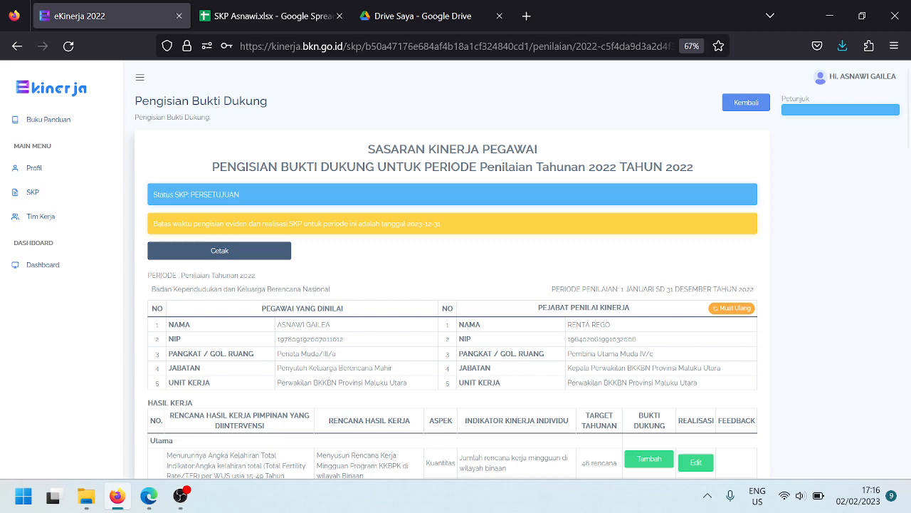
{"action": "scroll", "coordinate": [448, 285], "scroll_direction": "down", "scroll_amount": 5}
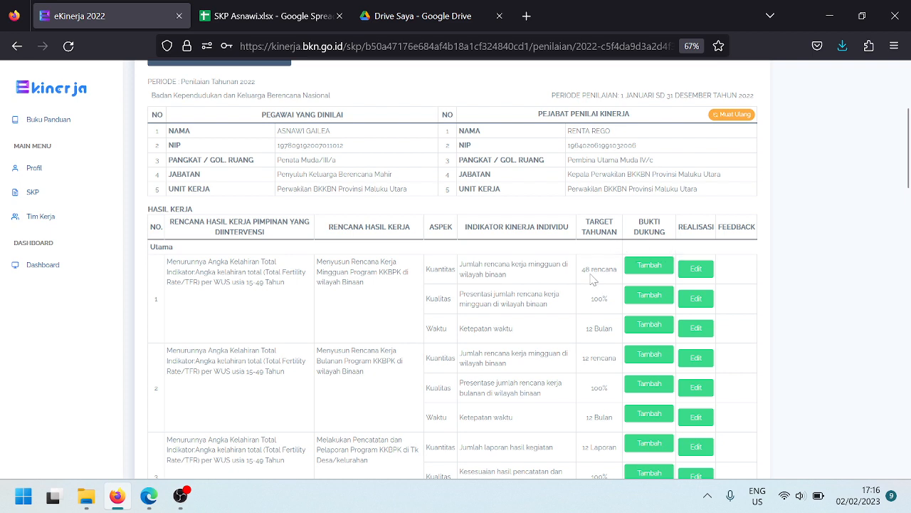
Enter '48 Rencana' as the first indicator's realisation in the Edit Realisasi dialog
{"action": "left_click", "coordinate": [696, 270]}
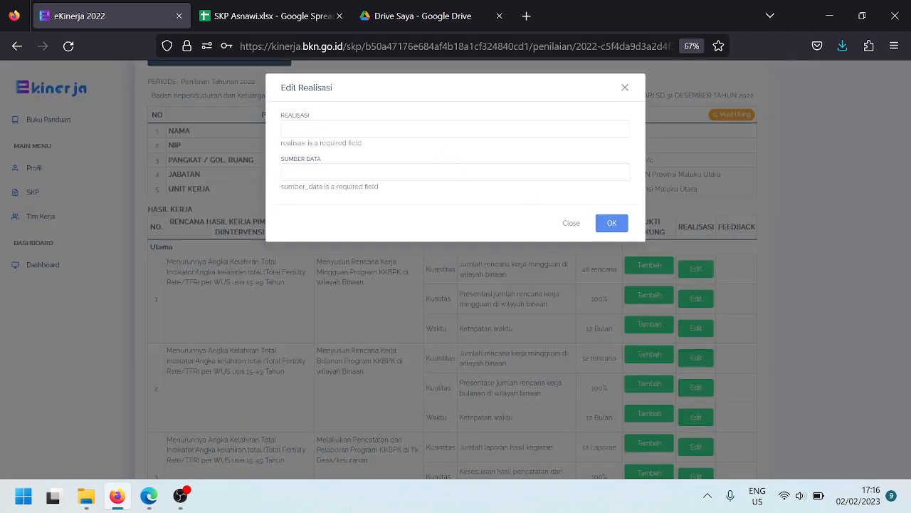
{"action": "left_click", "coordinate": [454, 129]}
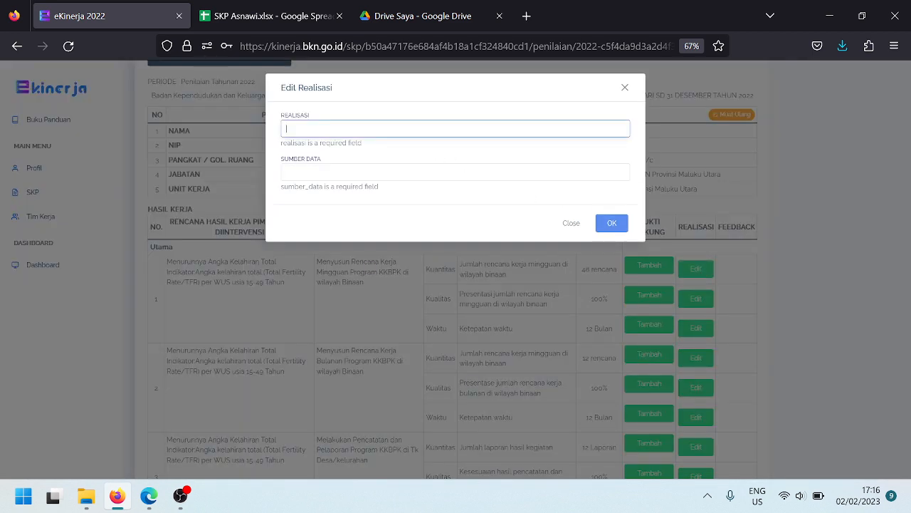
{"action": "type", "text": "48 Rencana"}
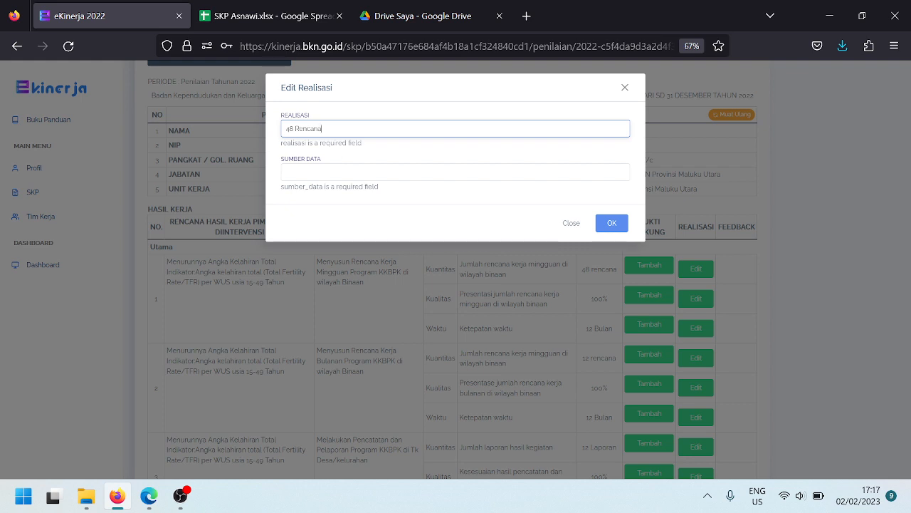
{"action": "key", "text": "Tab"}
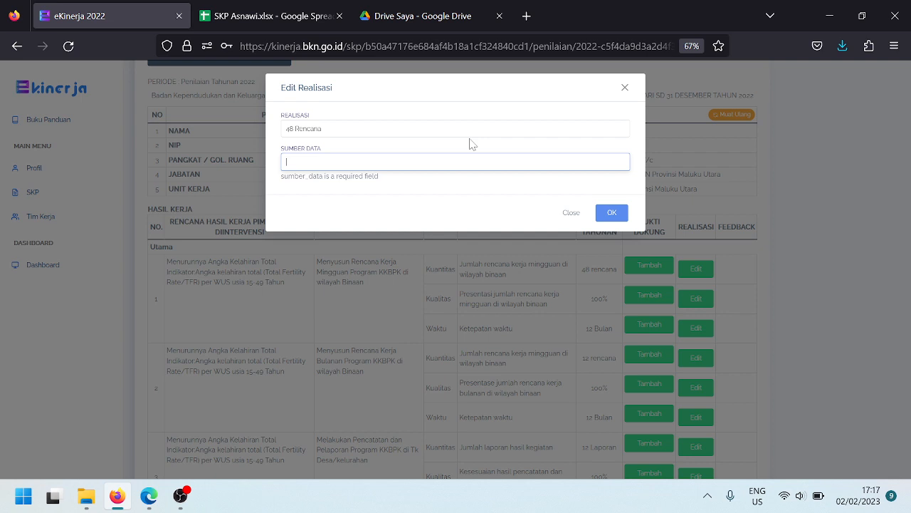
Set the data source to 'Laporan Kerja Mingguan' and save the first indicator's realisation
{"action": "type", "text": "Laporan Kerja Mingguan"}
{"action": "key", "text": "BackSpace"}
{"action": "key", "text": "BackSpace"}
{"action": "key", "text": "BackSpace"}
{"action": "key", "text": "BackSpace"}
{"action": "key", "text": "BackSpace"}
{"action": "key", "text": "BackSpace"}
{"action": "key", "text": "BackSpace"}
{"action": "key", "text": "BackSpace"}
{"action": "key", "text": "BackSpace"}
{"action": "key", "text": "BackSpace"}
{"action": "key", "text": "BackSpace"}
{"action": "key", "text": "BackSpace"}
{"action": "key", "text": "BackSpace"}
{"action": "key", "text": "BackSpace"}
{"action": "key", "text": "BackSpace"}
{"action": "key", "text": "BackSpace"}
{"action": "key", "text": "BackSpace"}
{"action": "key", "text": "BackSpace"}
{"action": "key", "text": "BackSpace"}
{"action": "key", "text": "BackSpace"}
{"action": "type", "text": "Apilka"}
{"action": "key", "text": "BackSpace"}
{"action": "key", "text": "BackSpace"}
{"action": "key", "text": "BackSpace"}
{"action": "key", "text": "BackSpace"}
{"action": "key", "text": "BackSpace"}
{"action": "key", "text": "BackSpace"}
{"action": "type", "text": "Laporan aplikasi Newsiga"}
{"action": "key", "text": "BackSpace"}
{"action": "key", "text": "BackSpace"}
{"action": "key", "text": "BackSpace"}
{"action": "key", "text": "BackSpace"}
{"action": "key", "text": "BackSpace"}
{"action": "key", "text": "BackSpace"}
{"action": "key", "text": "BackSpace"}
{"action": "key", "text": "BackSpace"}
{"action": "key", "text": "BackSpace"}
{"action": "key", "text": "BackSpace"}
{"action": "key", "text": "BackSpace"}
{"action": "key", "text": "BackSpace"}
{"action": "key", "text": "BackSpace"}
{"action": "key", "text": "BackSpace"}
{"action": "key", "text": "BackSpace"}
{"action": "key", "text": "BackSpace"}
{"action": "key", "text": "BackSpace"}
{"action": "key", "text": "BackSpace"}
{"action": "key", "text": "BackSpace"}
{"action": "key", "text": "BackSpace"}
{"action": "type", "text": "Laporan Kerja Mingguan"}
{"action": "left_click", "coordinate": [606, 218]}
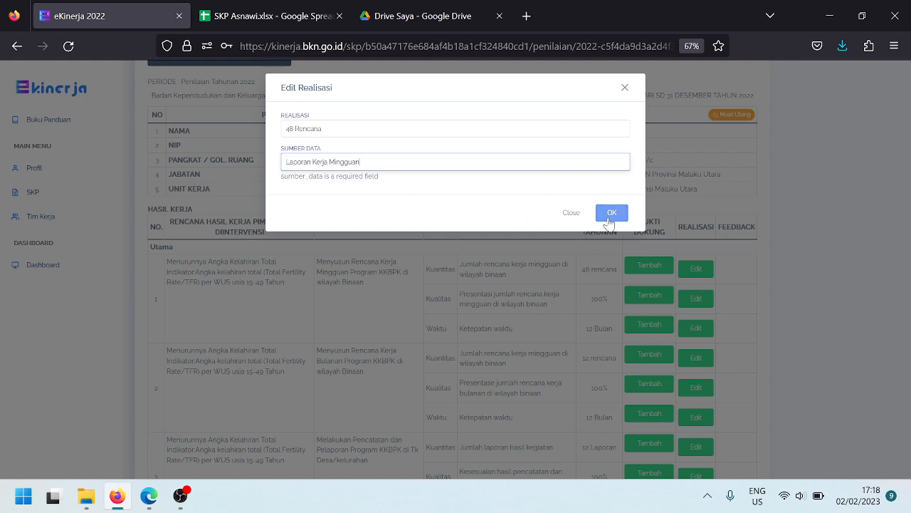
{"action": "left_click", "coordinate": [618, 205]}
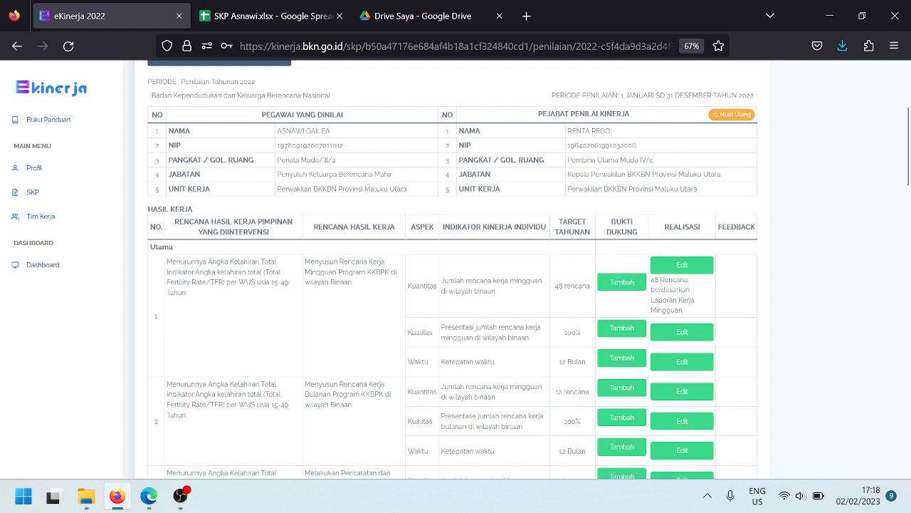
Open the Tambah Bukti Dukung form for the first indicator, naming it '1. Jumlah Rencana Kerja Mingguan'
{"action": "left_click", "coordinate": [622, 285]}
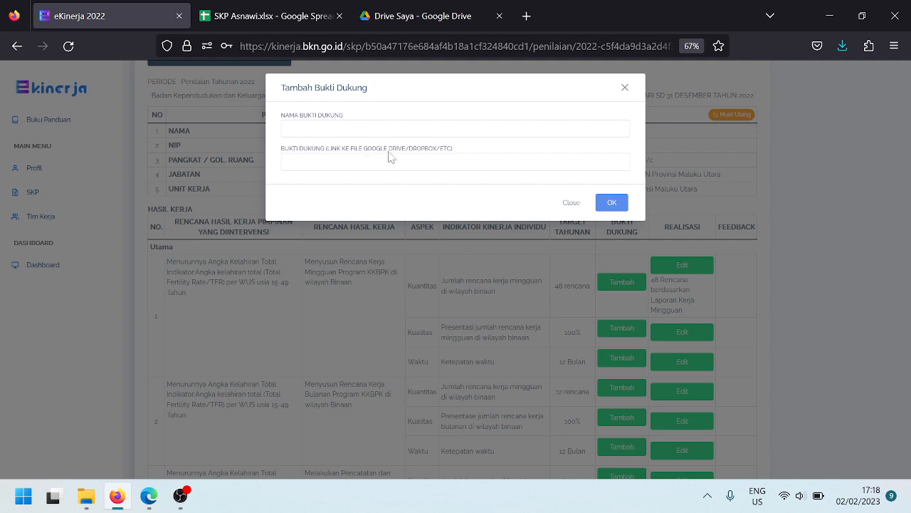
{"action": "left_click", "coordinate": [625, 88]}
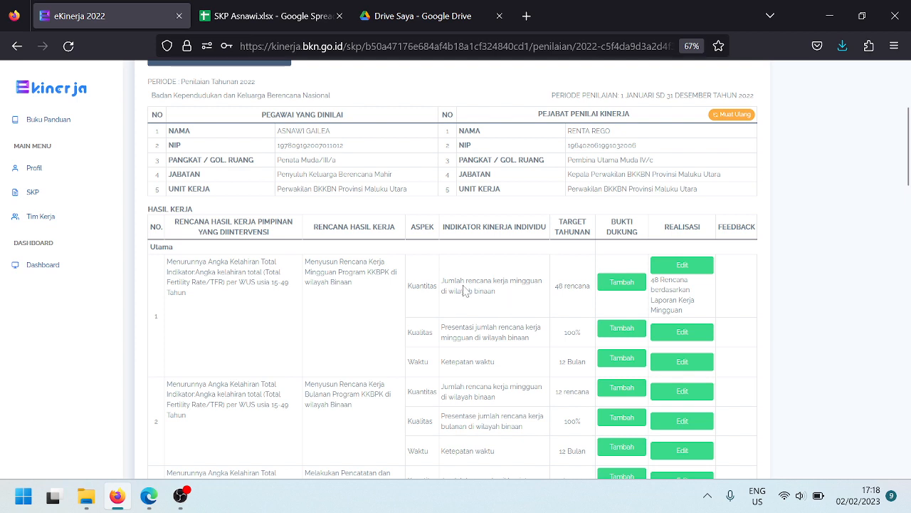
{"action": "left_click_drag", "start_coordinate": [441, 281], "coordinate": [530, 292]}
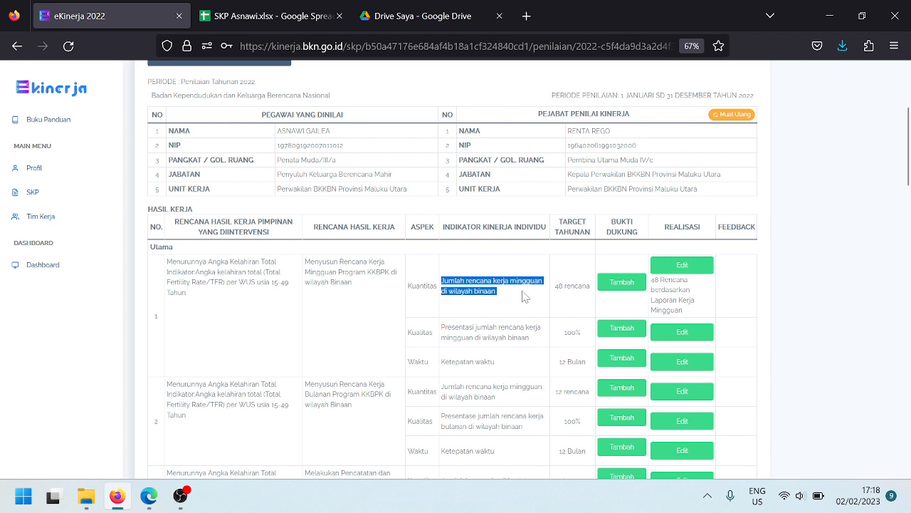
{"action": "left_click", "coordinate": [621, 283]}
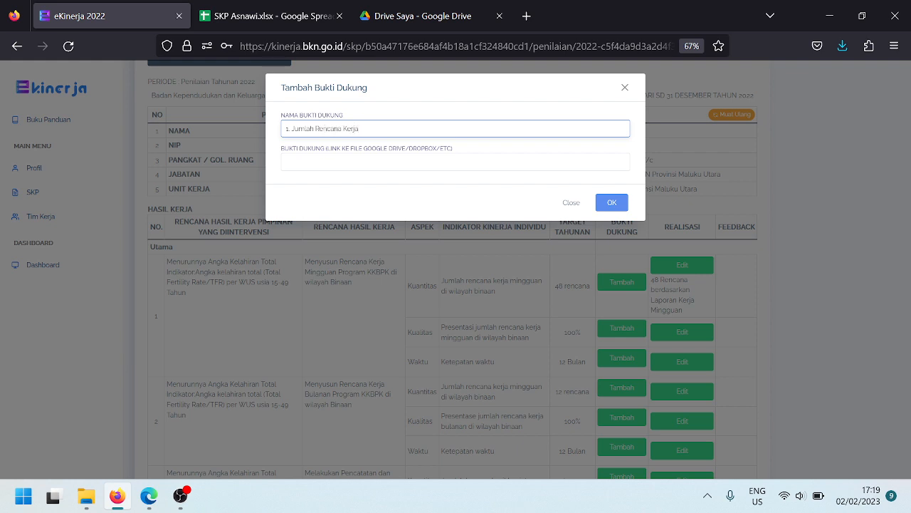
{"action": "type", "text": "ngguan"}
{"action": "key", "text": "Tab"}
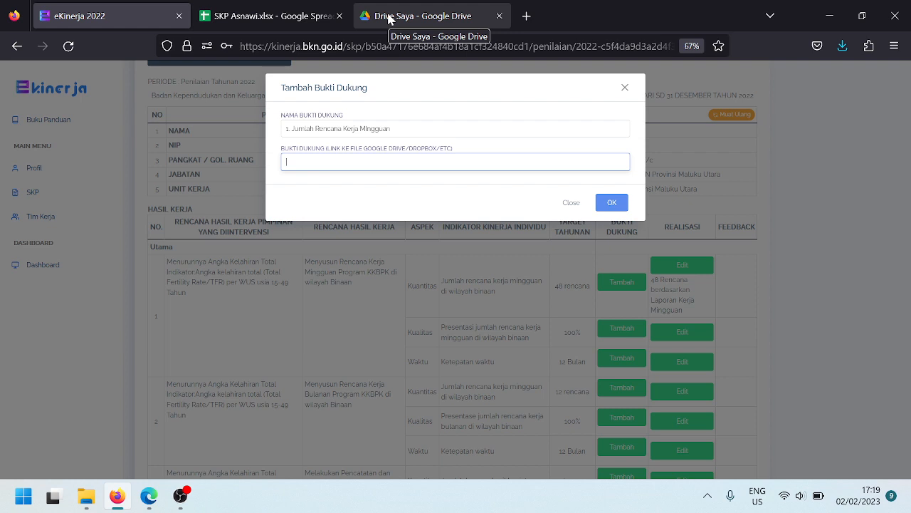
Create and open a new Drive folder named 'SKP 20222' followed by the employee's name
{"action": "left_click", "coordinate": [389, 19]}
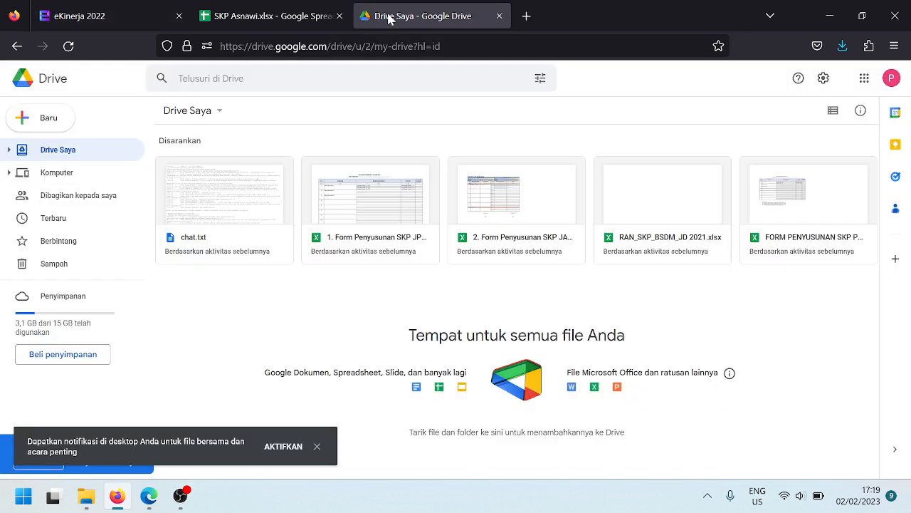
{"action": "left_click", "coordinate": [49, 118]}
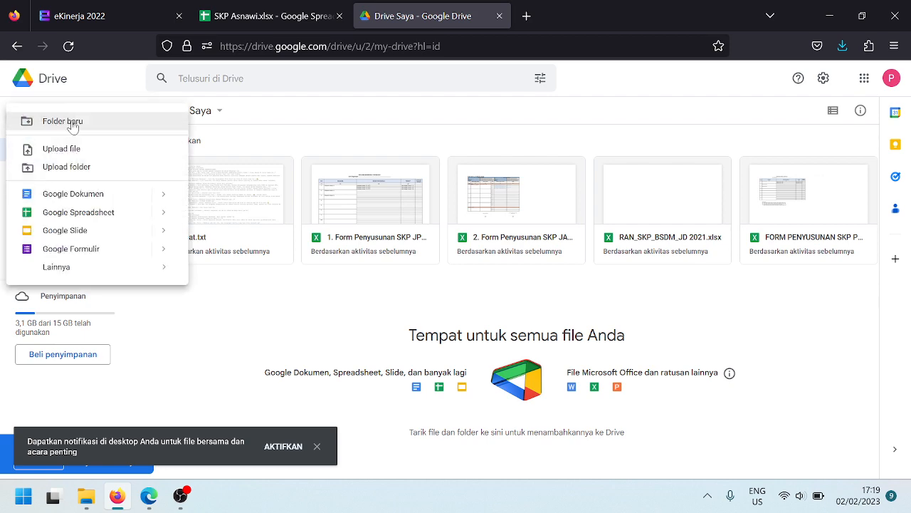
{"action": "left_click", "coordinate": [72, 127]}
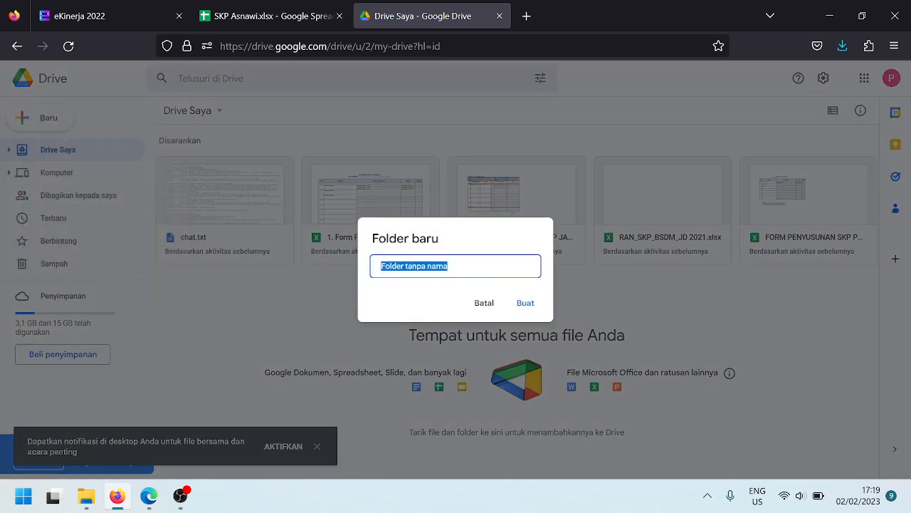
{"action": "type", "text": "SKP 20222"}
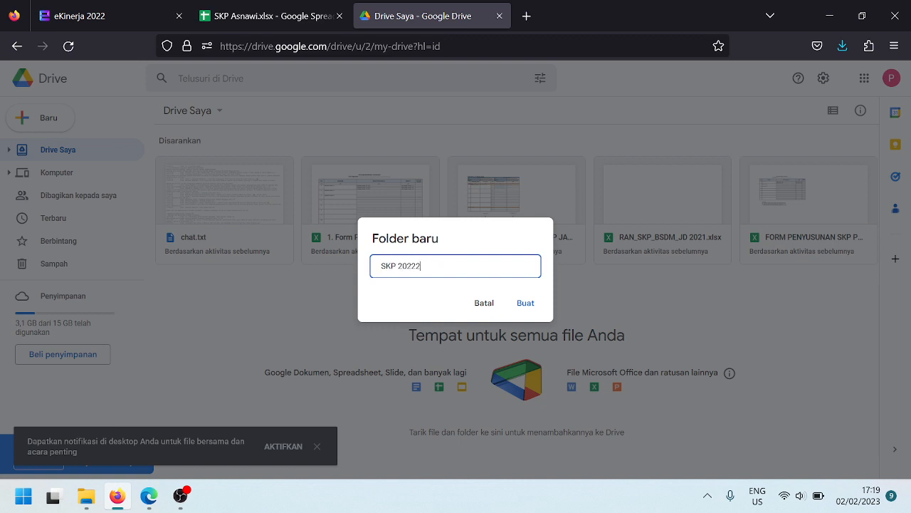
{"action": "left_click", "coordinate": [126, 10]}
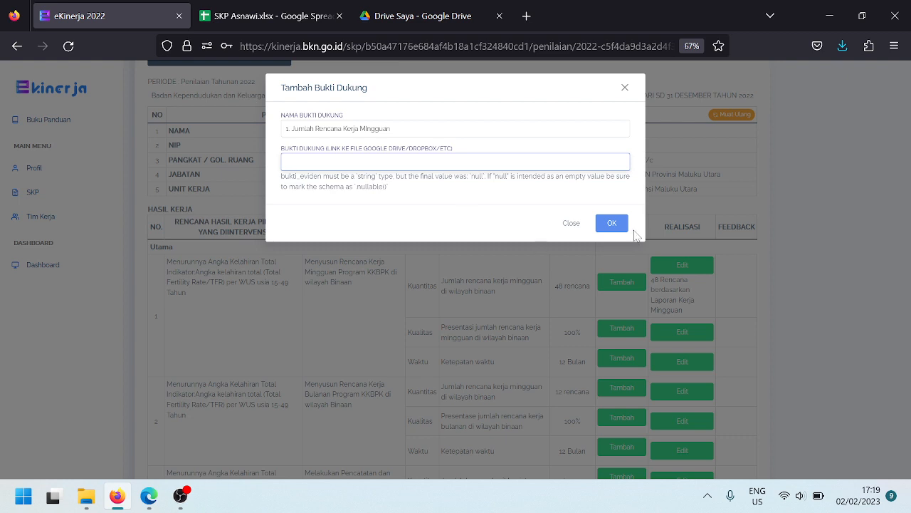
{"action": "left_click", "coordinate": [413, 15]}
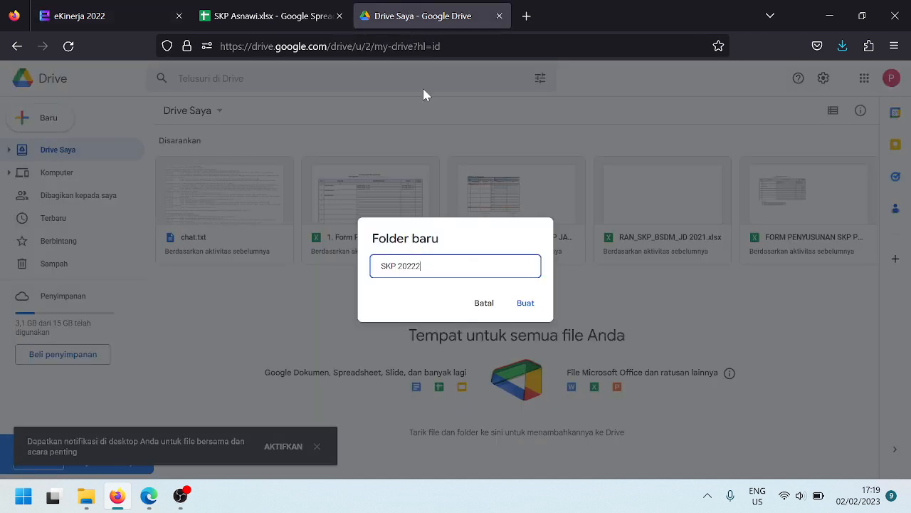
{"action": "left_click", "coordinate": [528, 305]}
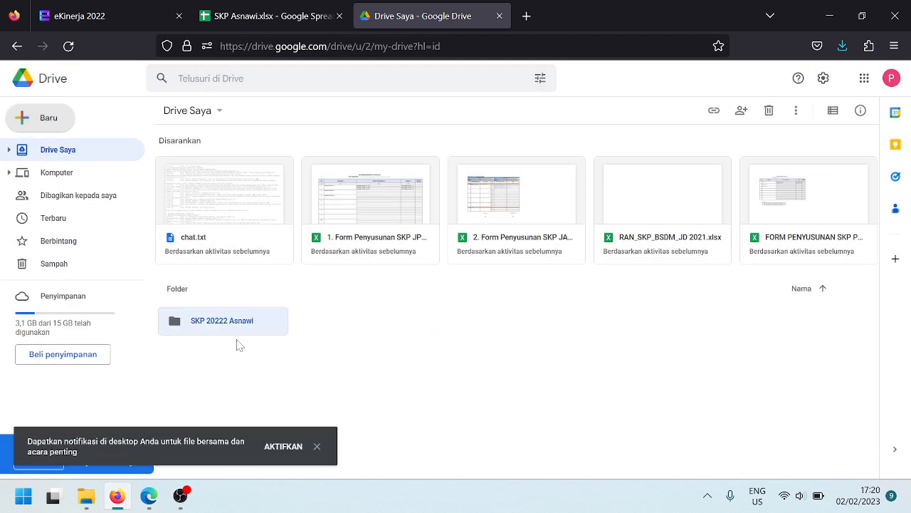
{"action": "double_click", "coordinate": [227, 331]}
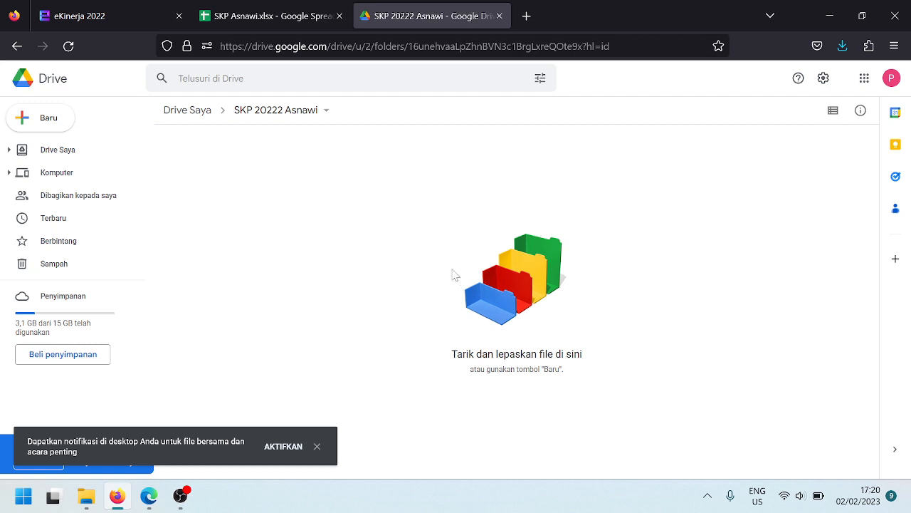
Rename the folder to 'SKP 2022' plus the employee's name and start a new subfolder inside it
{"action": "left_click", "coordinate": [317, 446]}
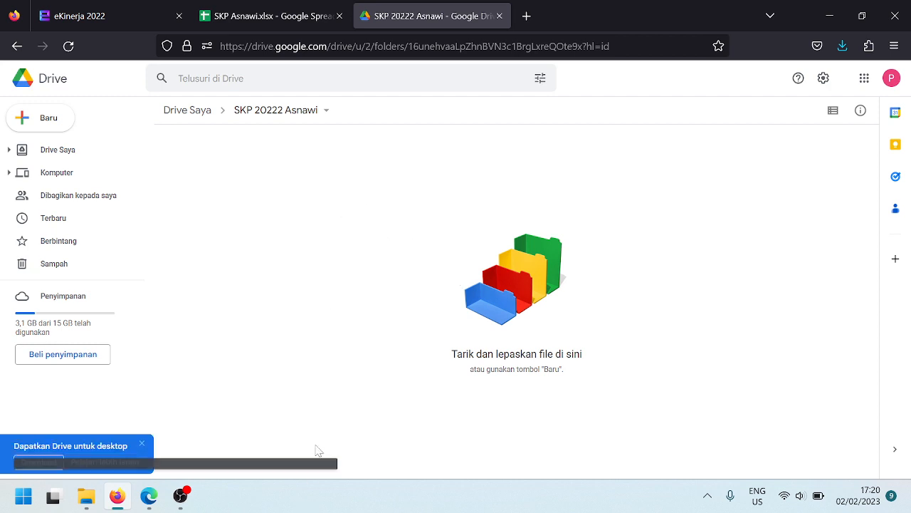
{"action": "left_click", "coordinate": [279, 114]}
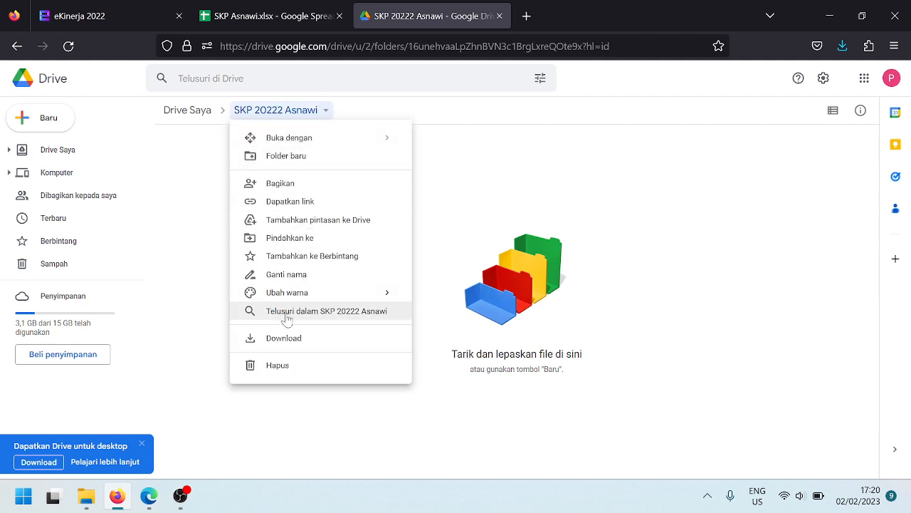
{"action": "left_click", "coordinate": [299, 277]}
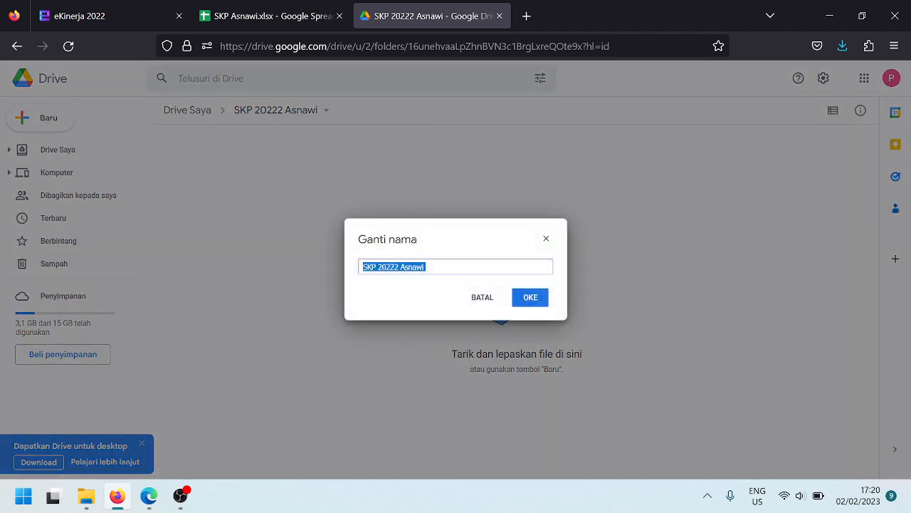
{"action": "left_click", "coordinate": [396, 267]}
{"action": "key", "text": "Delete"}
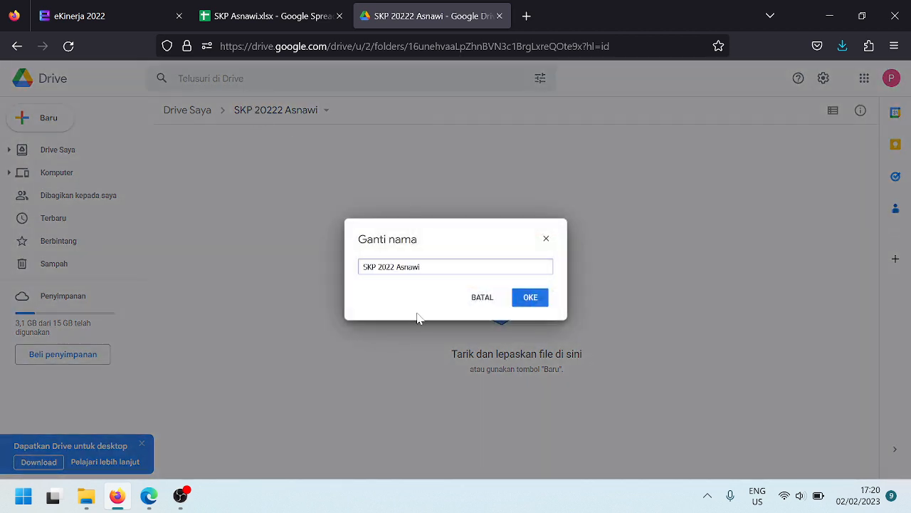
{"action": "left_click", "coordinate": [527, 303]}
{"action": "right_click", "coordinate": [389, 194]}
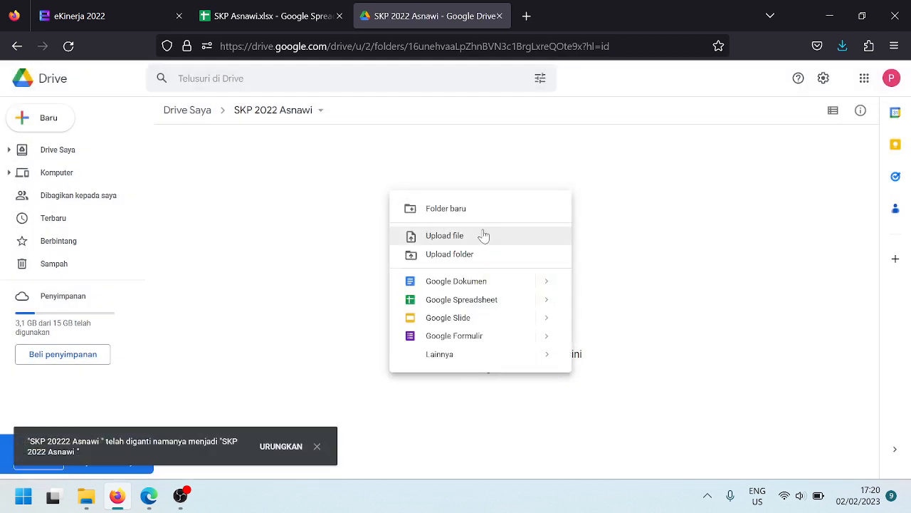
{"action": "left_click", "coordinate": [446, 210]}
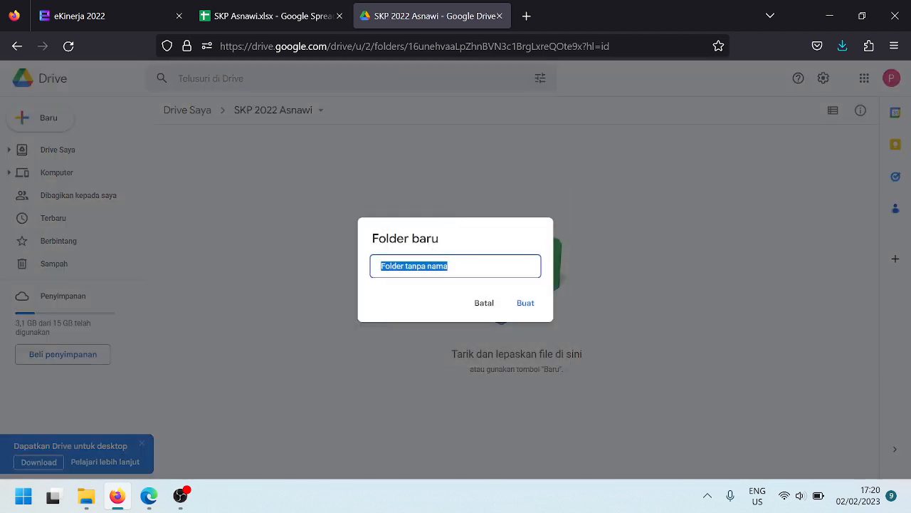
Copy the evidence name '1. Jumlah Rencana Kerja Mingguan' from the eKinerja form
{"action": "left_click", "coordinate": [302, 8]}
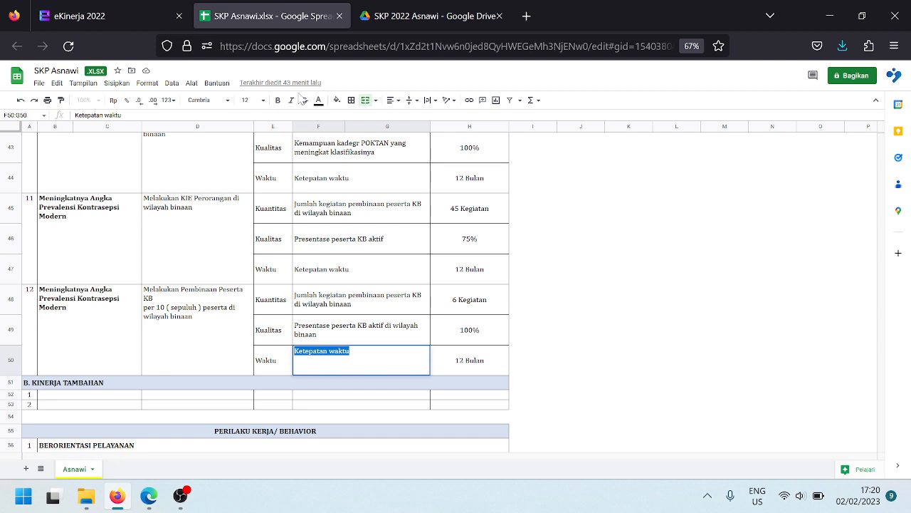
{"action": "left_click", "coordinate": [74, 7]}
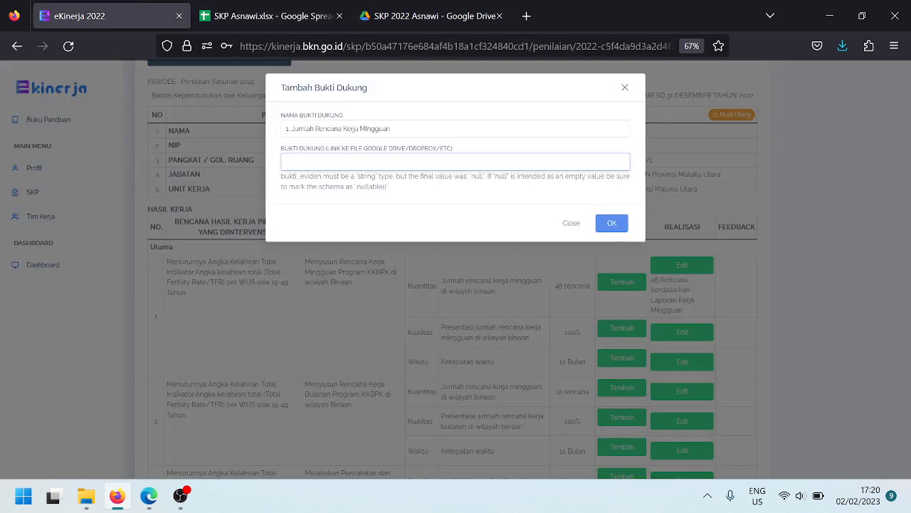
{"action": "left_click", "coordinate": [360, 128]}
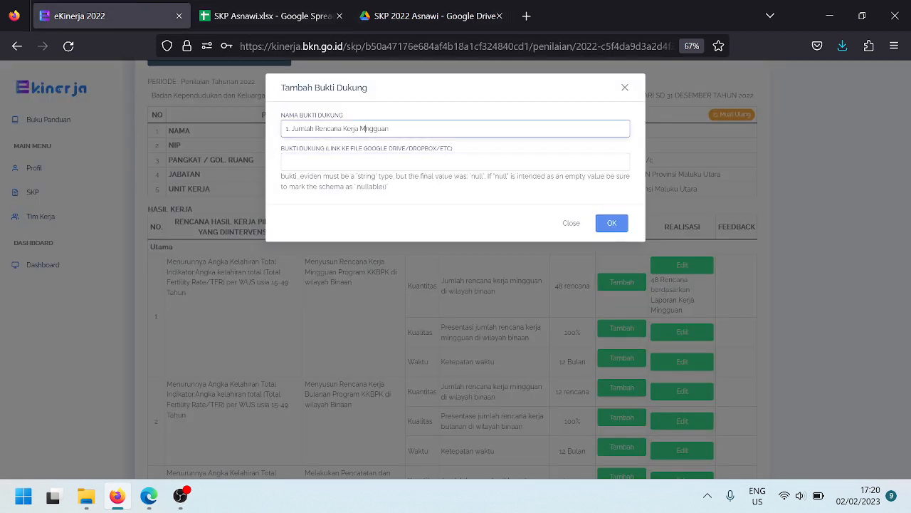
{"action": "left_click_drag", "start_coordinate": [390, 128], "coordinate": [285, 128]}
{"action": "key", "text": "ctrl+c"}
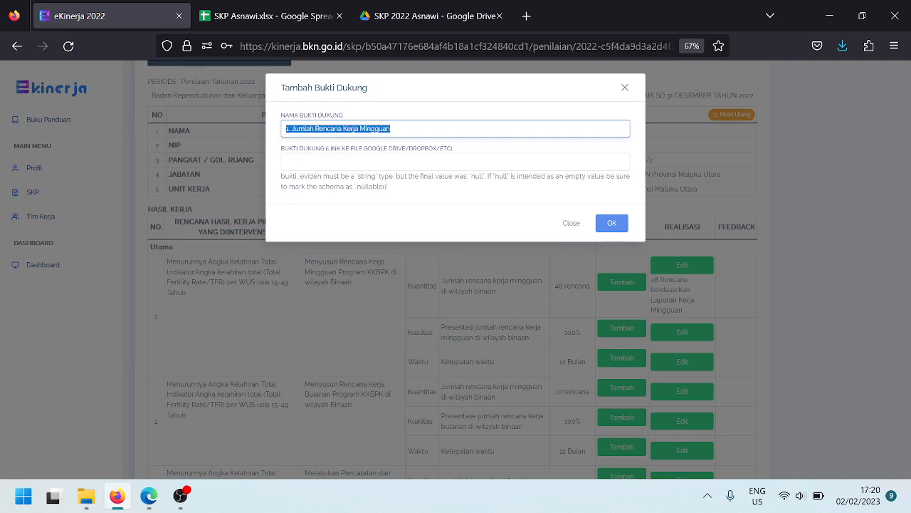
Create and open a Drive subfolder named '1. Jumlah Rencana Kerja Mingguan' using the pasted name
{"action": "left_click", "coordinate": [392, 18]}
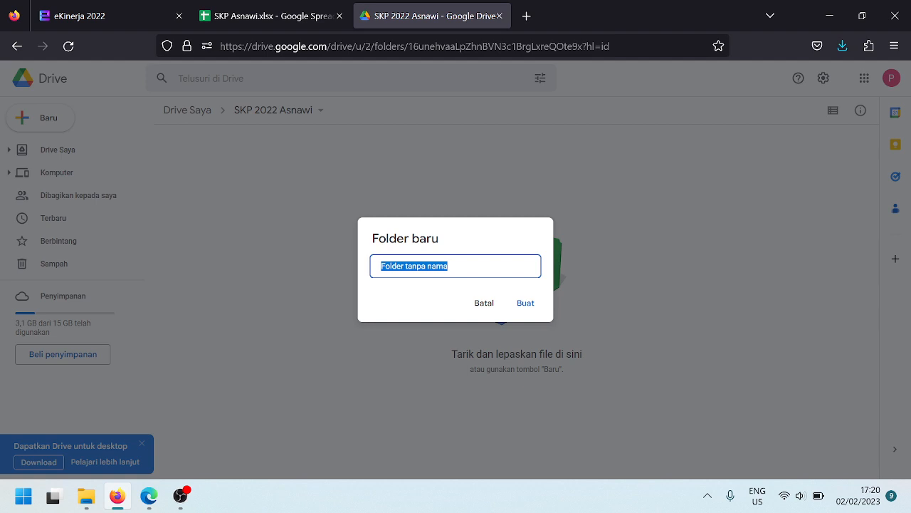
{"action": "left_click", "coordinate": [484, 302]}
{"action": "right_click", "coordinate": [382, 224]}
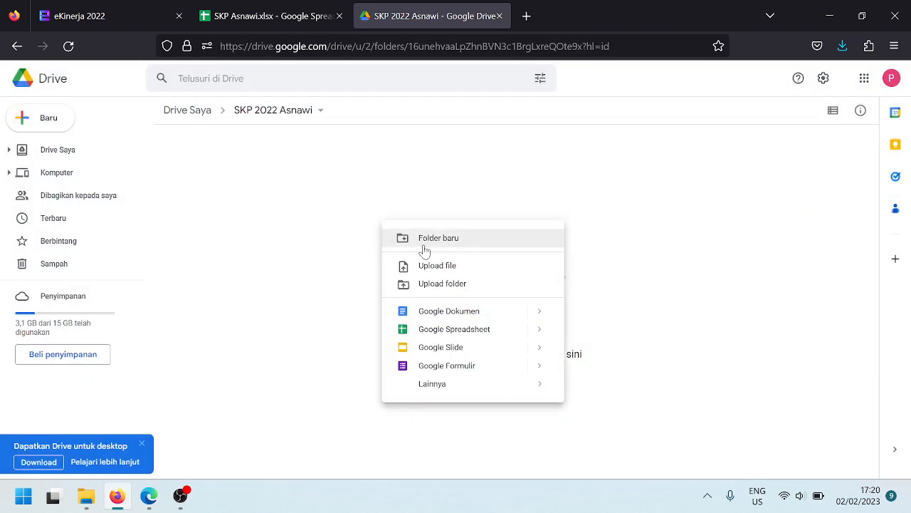
{"action": "left_click", "coordinate": [426, 249]}
{"action": "key", "text": "ctrl+v"}
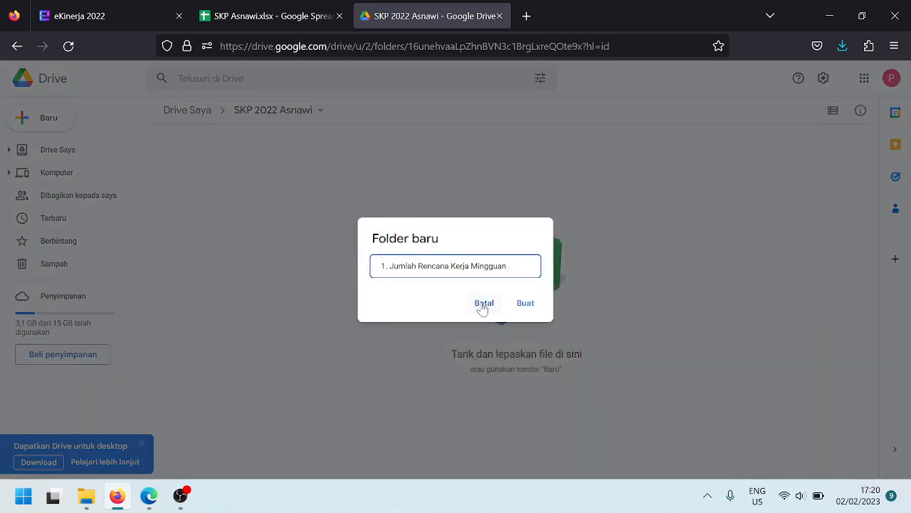
{"action": "left_click", "coordinate": [526, 306]}
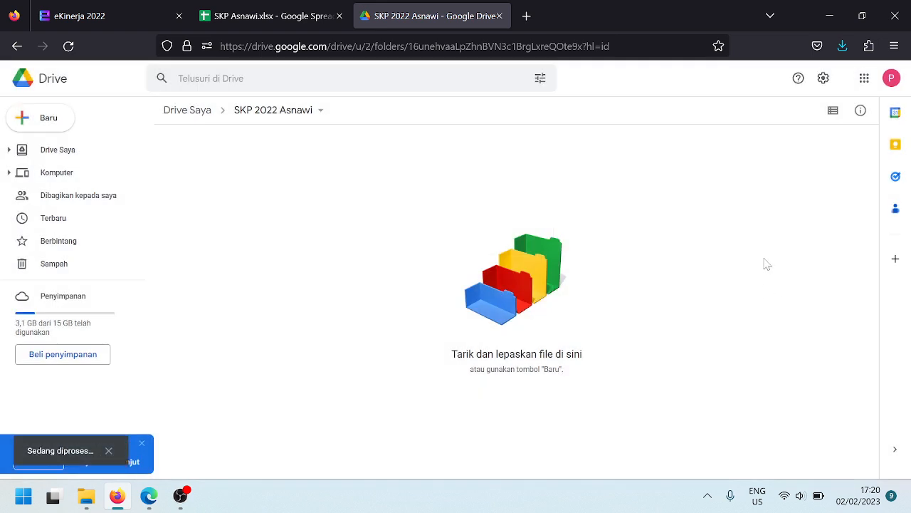
{"action": "double_click", "coordinate": [258, 182]}
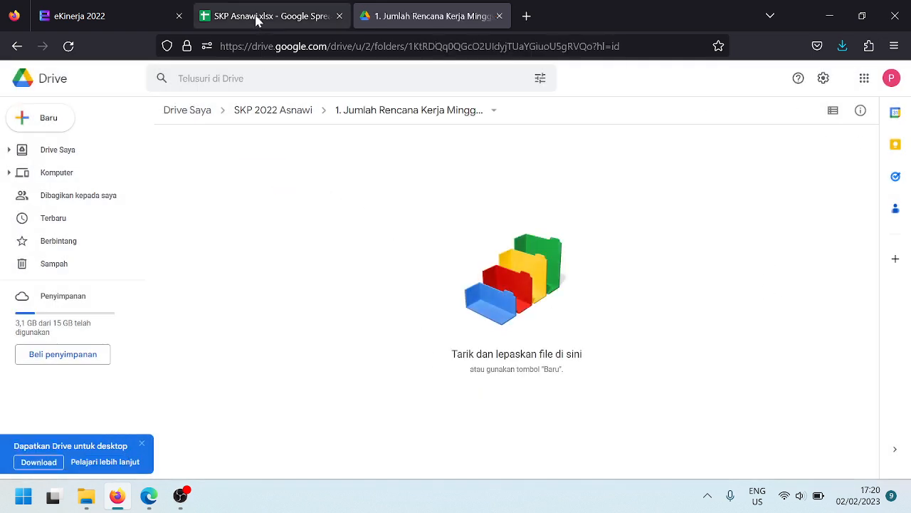
{"action": "left_click", "coordinate": [78, 20]}
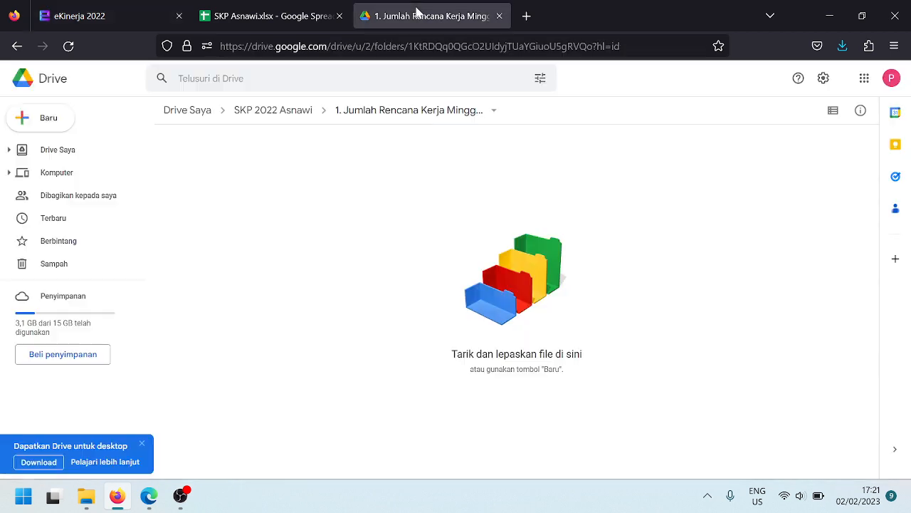
Navigate from the subfolder up through the SKP 2022 folder to Drive Saya
{"action": "left_click", "coordinate": [419, 14]}
{"action": "left_click", "coordinate": [242, 12]}
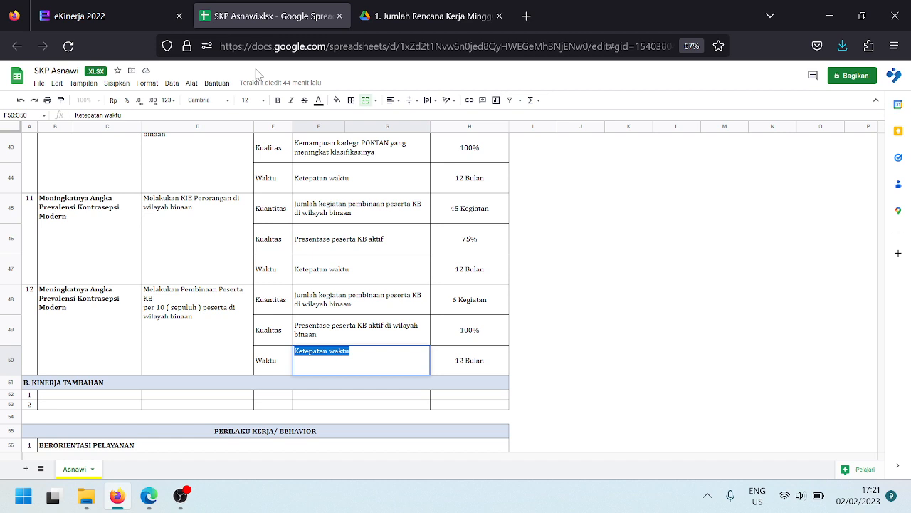
{"action": "left_click", "coordinate": [89, 15]}
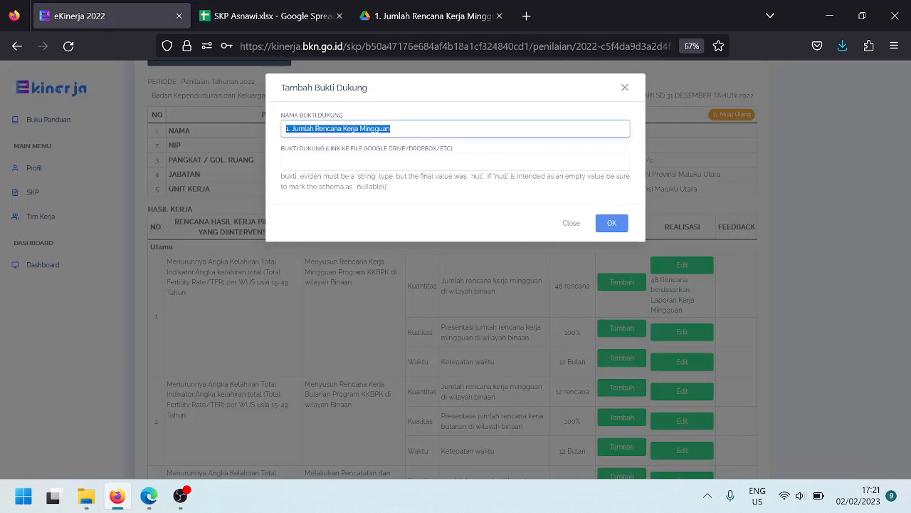
{"action": "left_click", "coordinate": [410, 21]}
{"action": "left_click", "coordinate": [252, 122]}
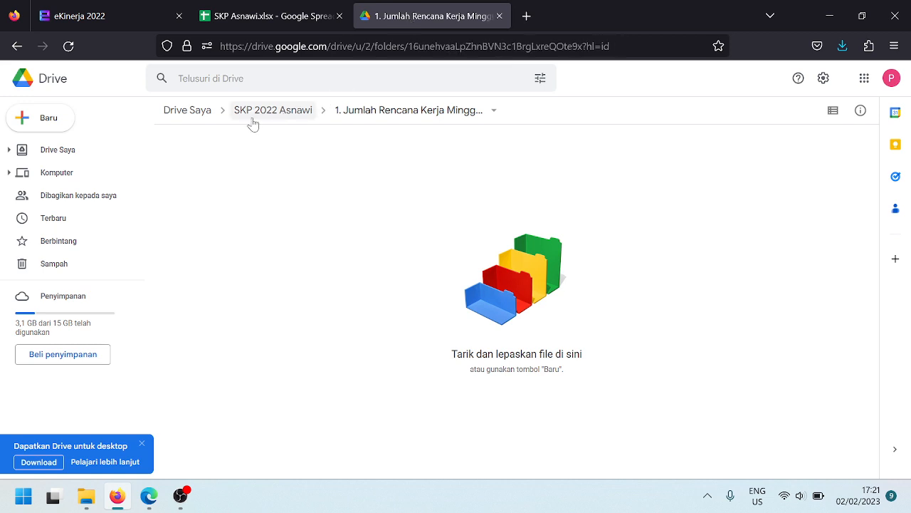
{"action": "left_click", "coordinate": [183, 112]}
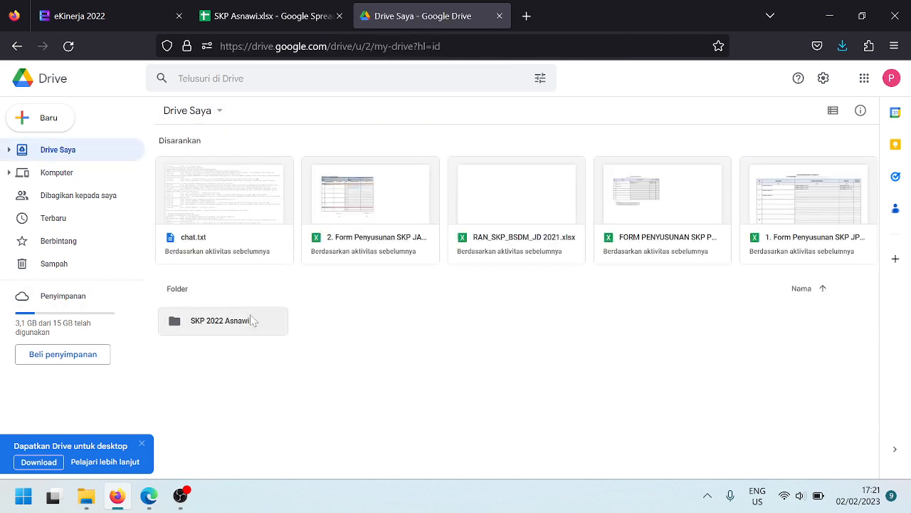
Share the SKP 2022 folder so anyone with the link gets Editor access
{"action": "right_click", "coordinate": [214, 329]}
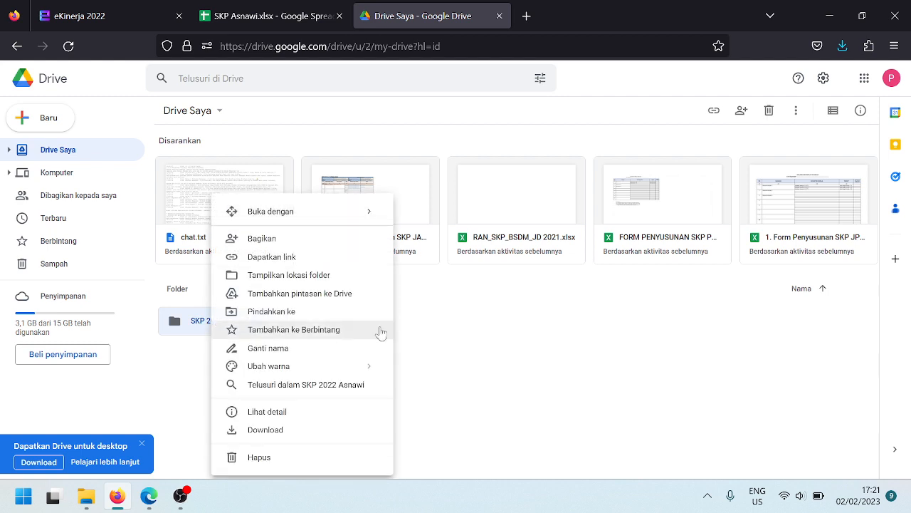
{"action": "key", "text": "Escape"}
{"action": "right_click", "coordinate": [242, 329]}
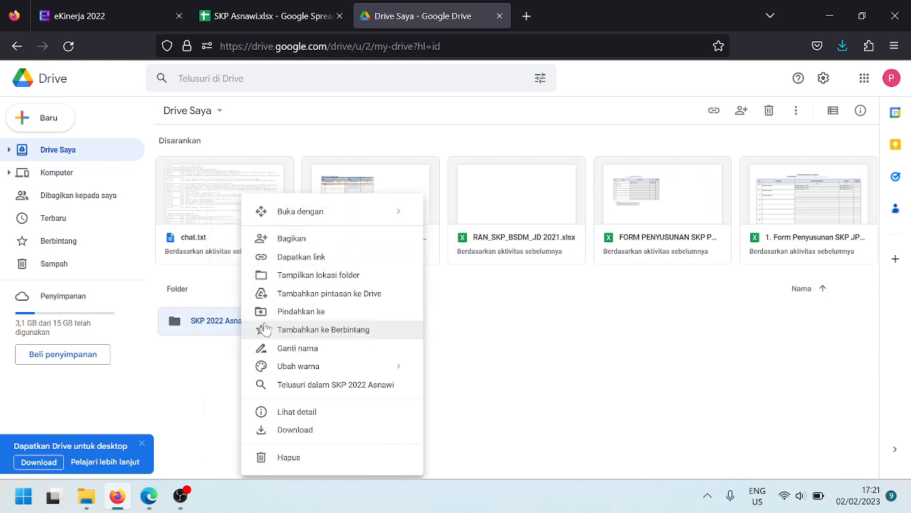
{"action": "left_click", "coordinate": [296, 256]}
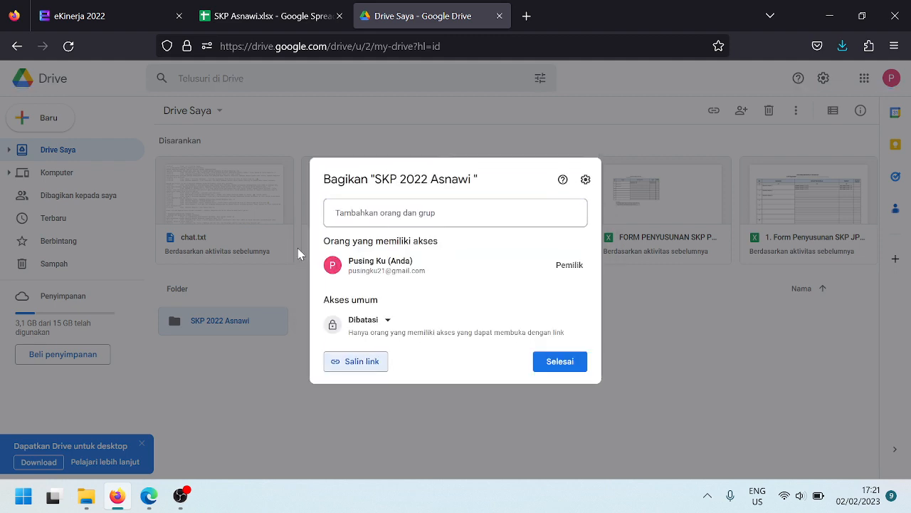
{"action": "left_click", "coordinate": [373, 322]}
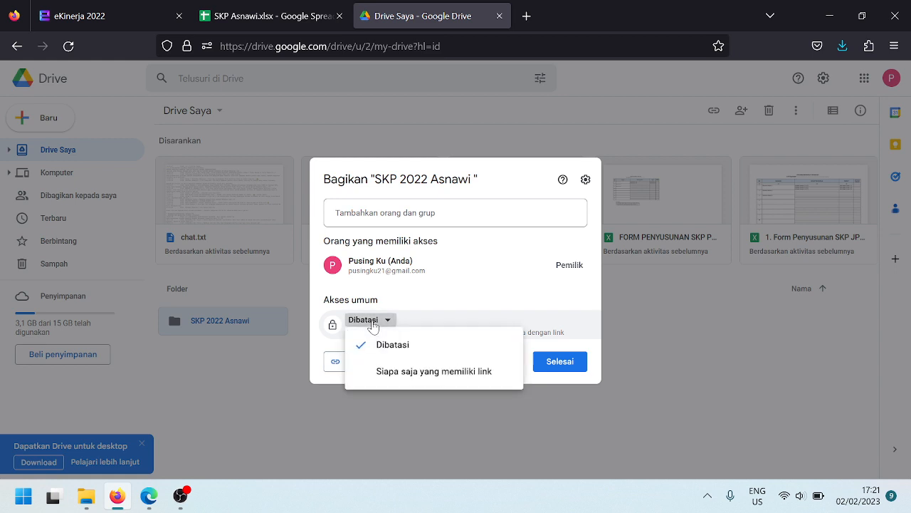
{"action": "left_click", "coordinate": [428, 372]}
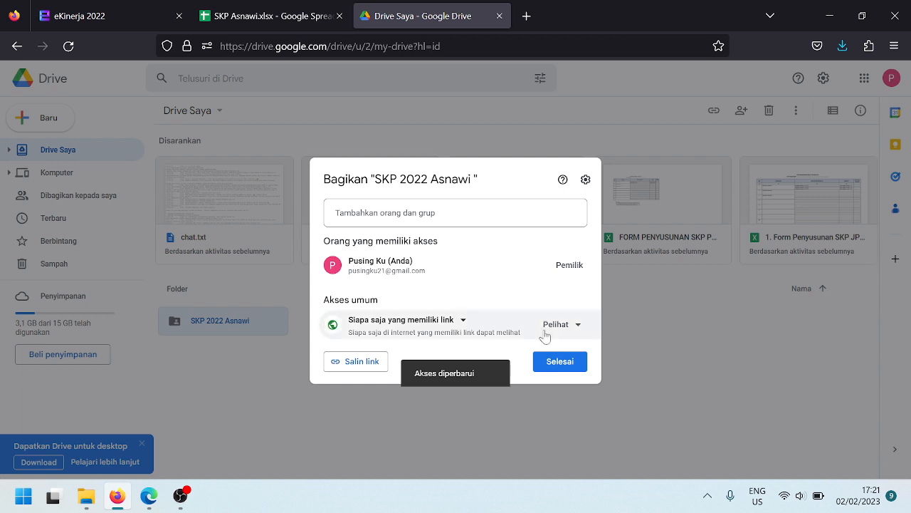
{"action": "left_click", "coordinate": [562, 325]}
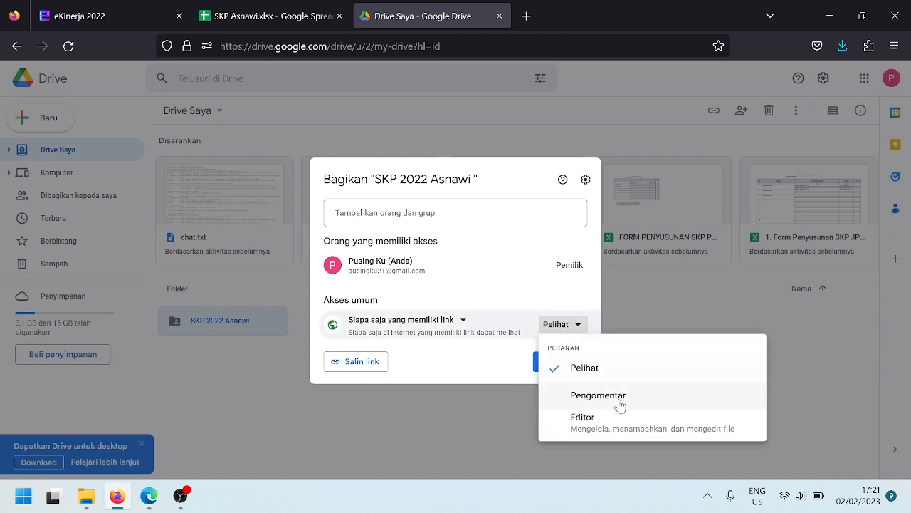
{"action": "left_click", "coordinate": [624, 426]}
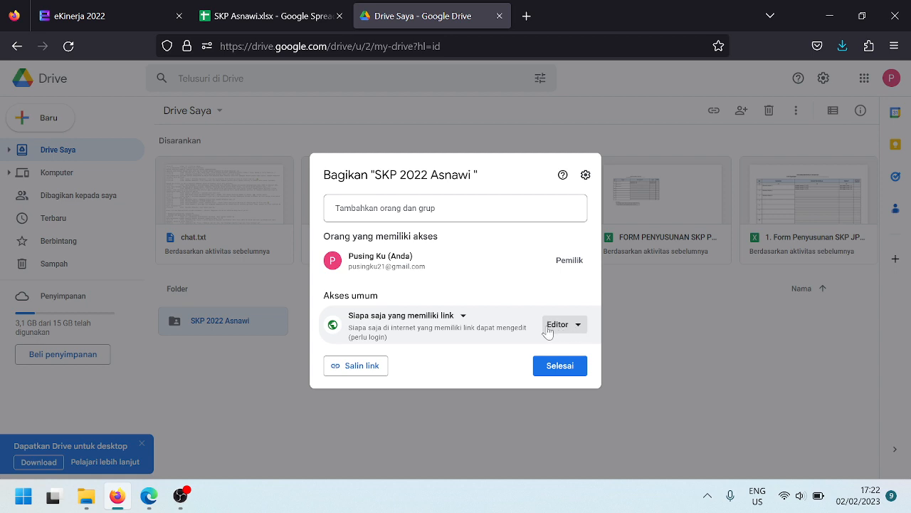
Copy the folder link and focus the link field in the eKinerja evidence form
{"action": "left_click", "coordinate": [369, 371]}
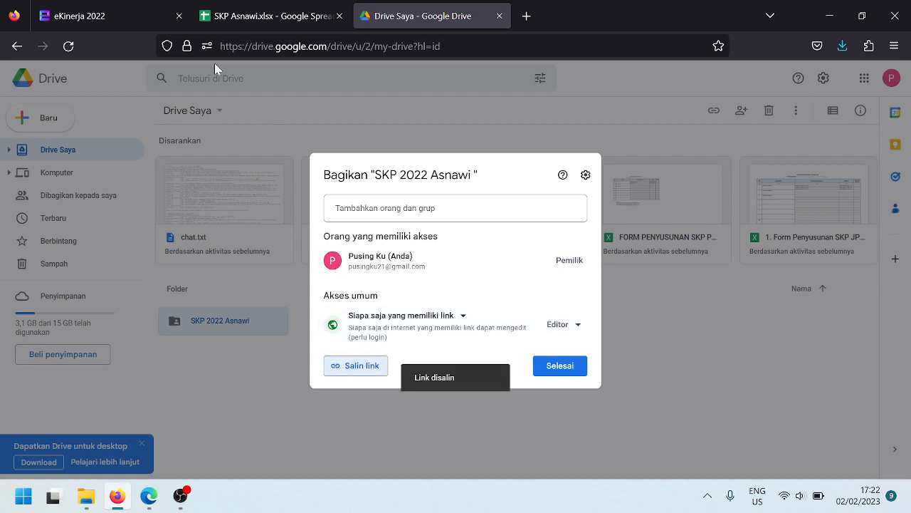
{"action": "left_click", "coordinate": [78, 7]}
{"action": "left_click", "coordinate": [356, 162]}
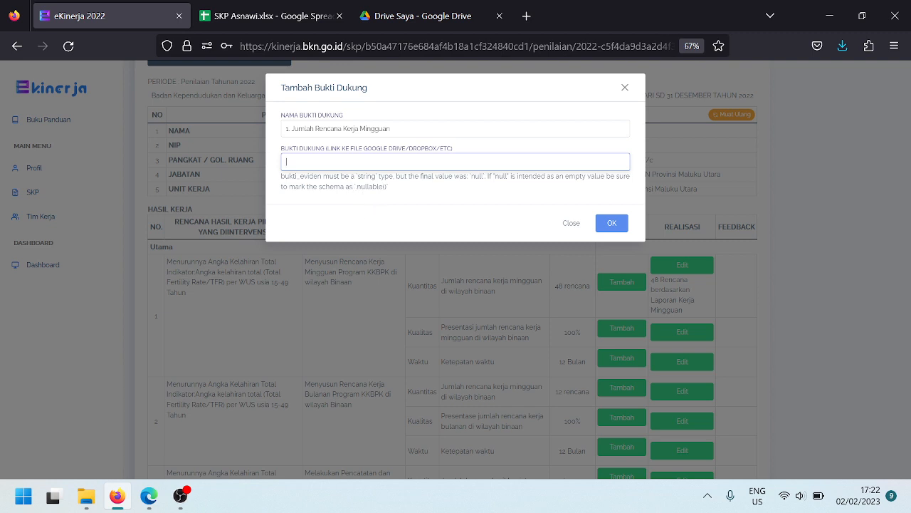
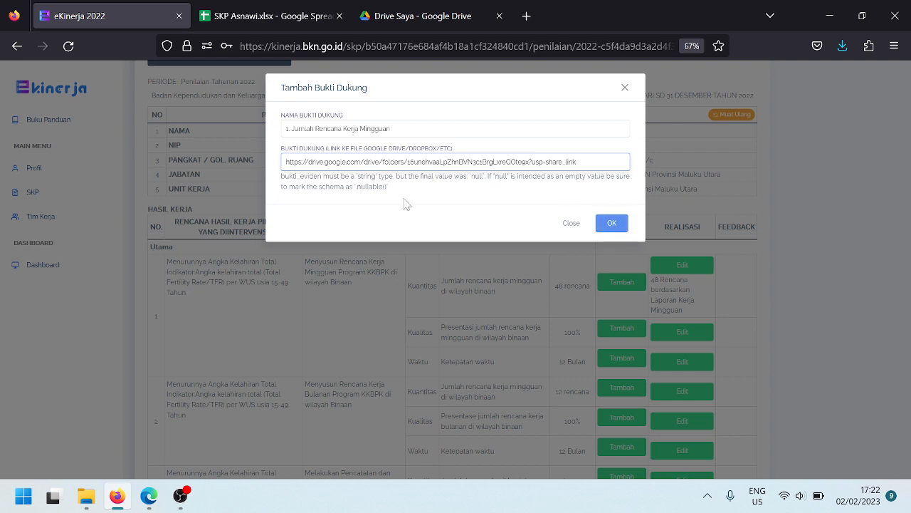
Paste the Drive folder link and save the evidence '1. Jumlah Rencana Kerja Mingguan'
{"action": "left_click", "coordinate": [621, 226]}
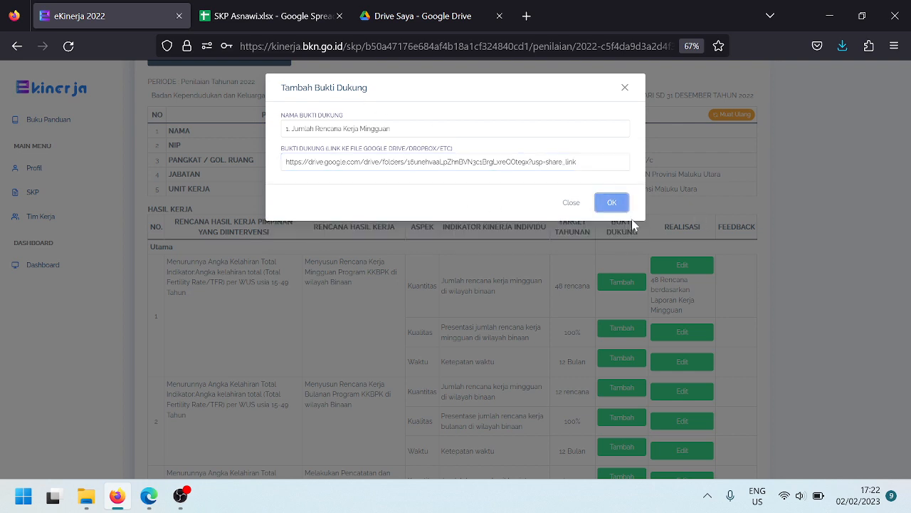
{"action": "left_click", "coordinate": [619, 211]}
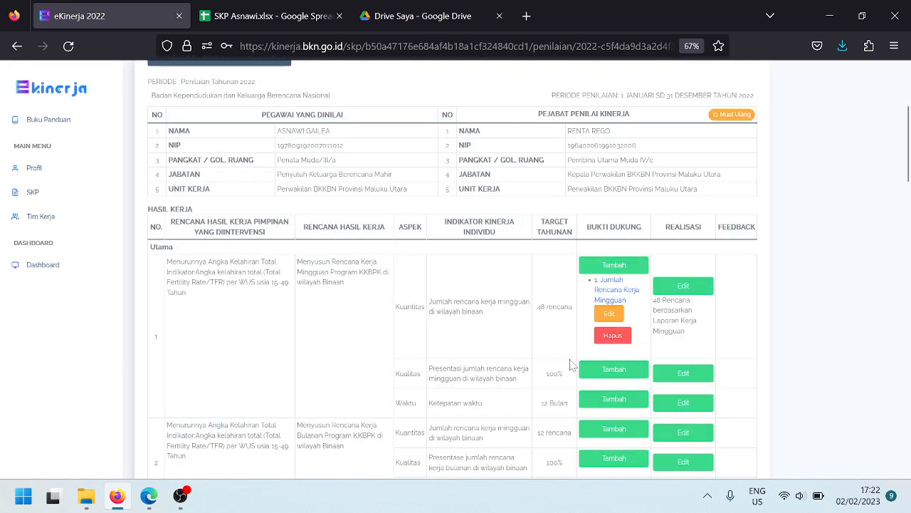
Enter the Kualitas realisation as 100% with data source 'Laporan Kerja Mingguan' and save it
{"action": "scroll", "coordinate": [618, 355], "scroll_direction": "down", "scroll_amount": 1}
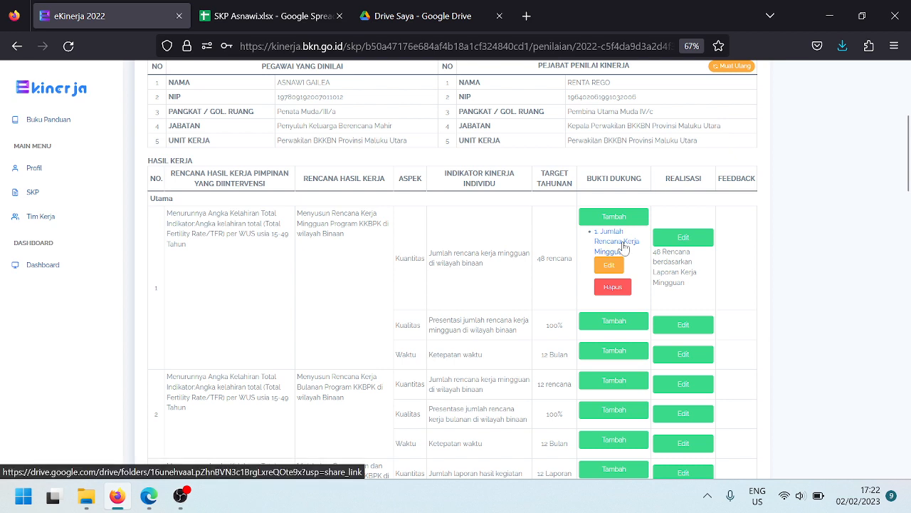
{"action": "left_click", "coordinate": [682, 328]}
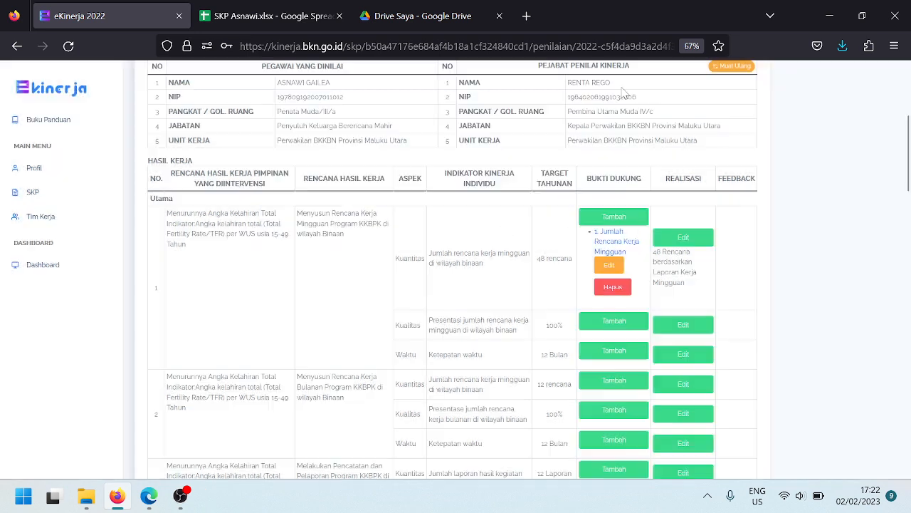
{"action": "left_click", "coordinate": [624, 88]}
{"action": "left_click", "coordinate": [684, 325]}
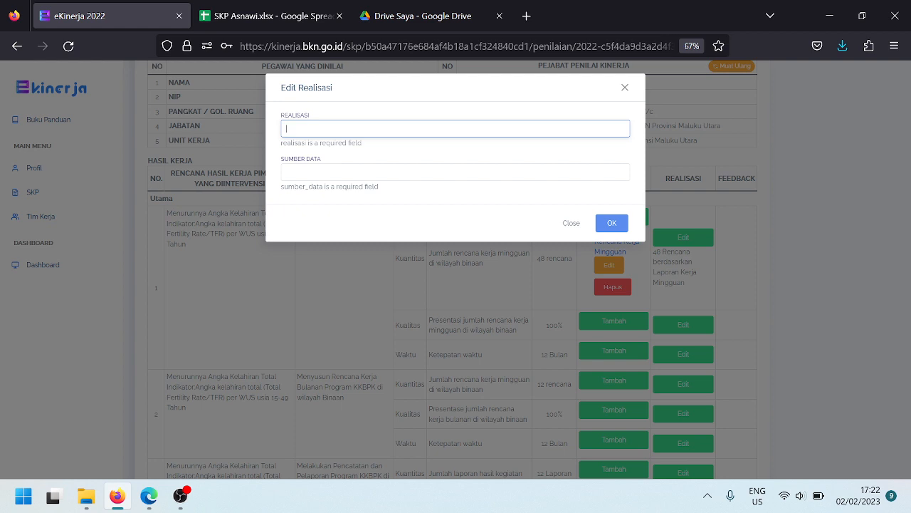
{"action": "type", "text": "10"}
{"action": "key", "text": "Caps_Lock"}
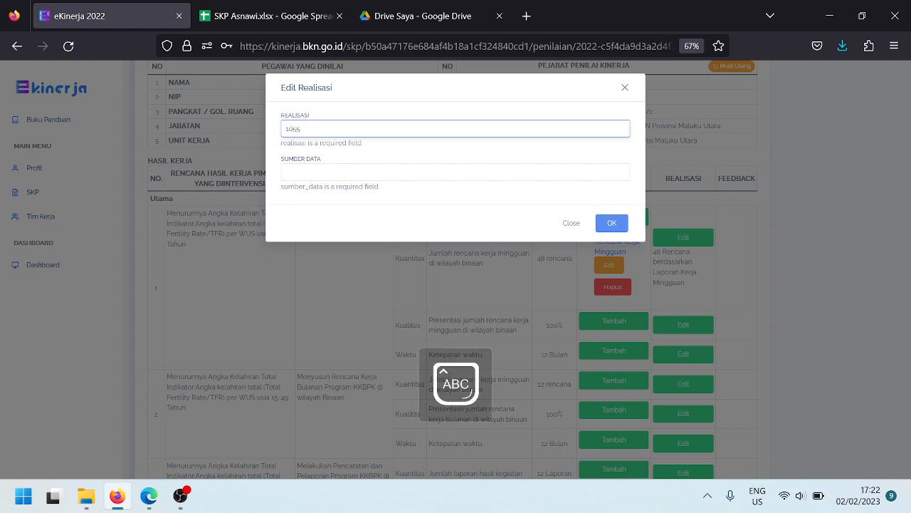
{"action": "key", "text": "BackSpace"}
{"action": "key", "text": "BackSpace"}
{"action": "key", "text": "Caps_Lock"}
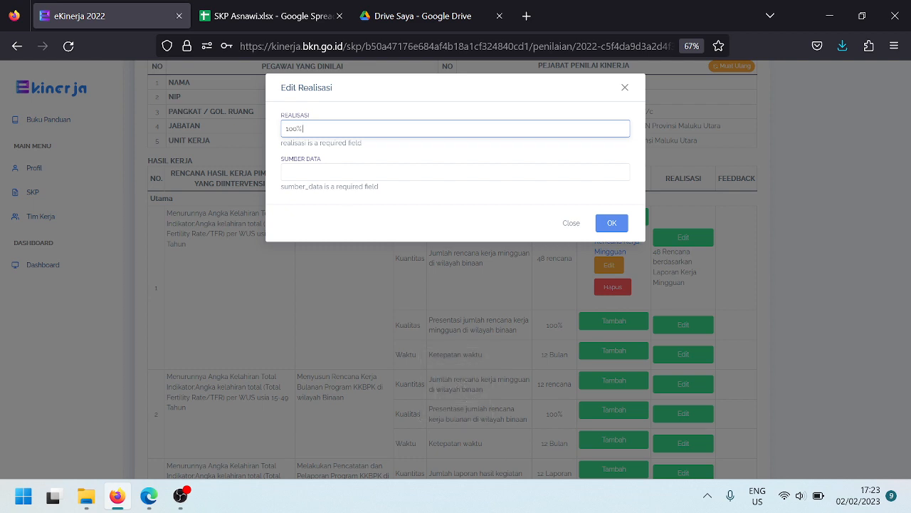
{"action": "left_click", "coordinate": [348, 172]}
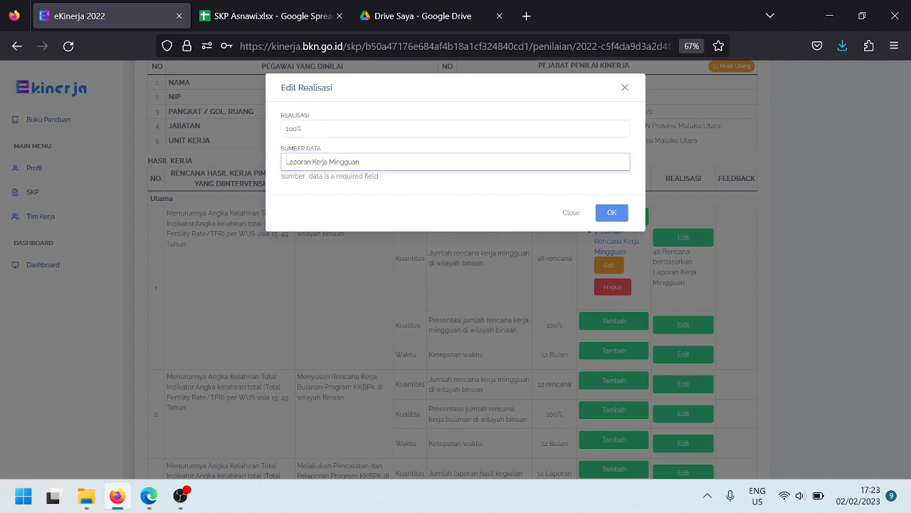
{"action": "left_click", "coordinate": [614, 212]}
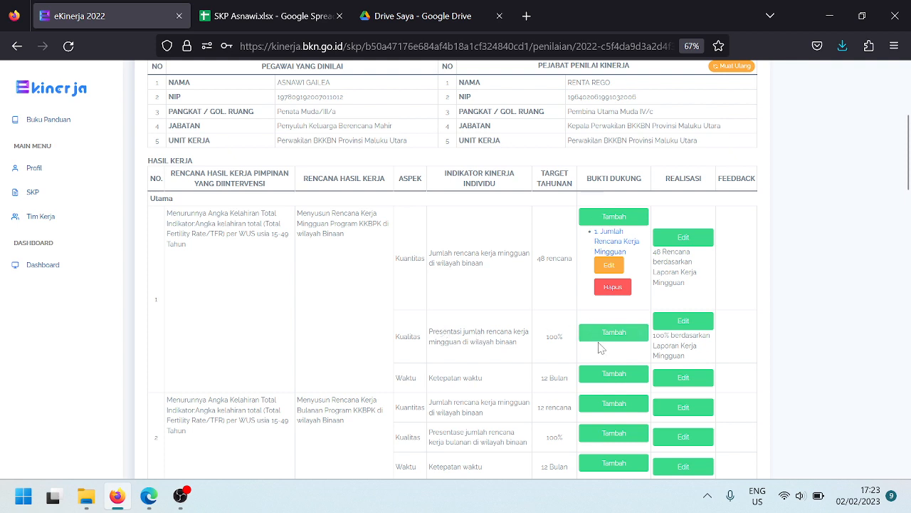
{"action": "left_click", "coordinate": [604, 336]}
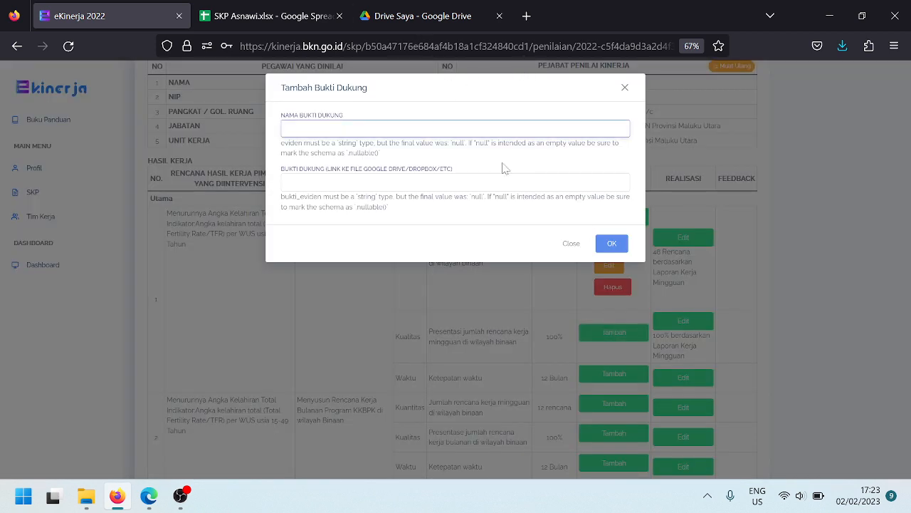
Start a Kualitas evidence entry named '1. Jumlah Rencana Kerja Mingguan'
{"action": "left_click", "coordinate": [529, 98]}
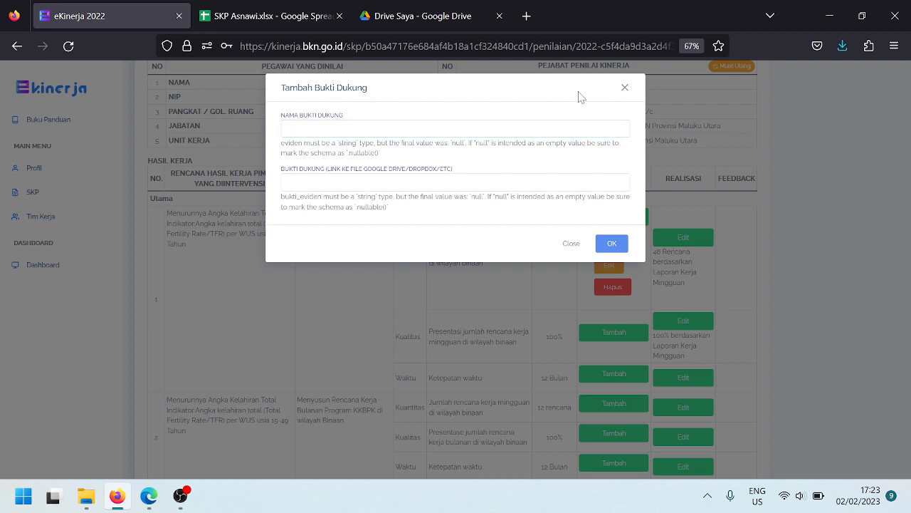
{"action": "left_click", "coordinate": [624, 88]}
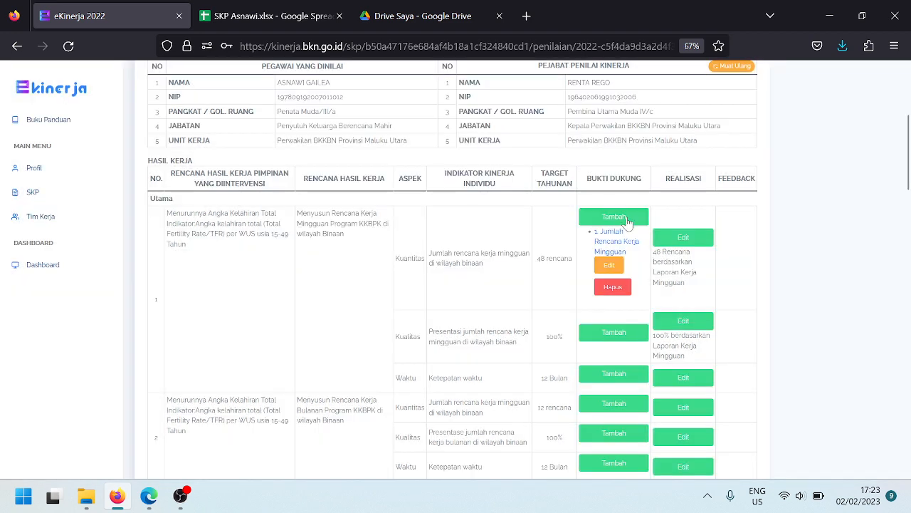
{"action": "left_click", "coordinate": [610, 338]}
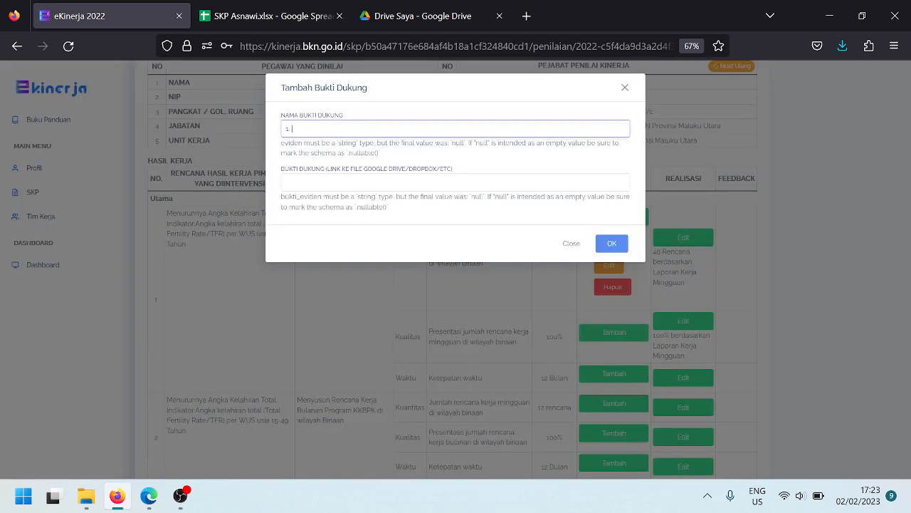
{"action": "type", "text": "1. Jumlah Rencana Kerja Mingguan"}
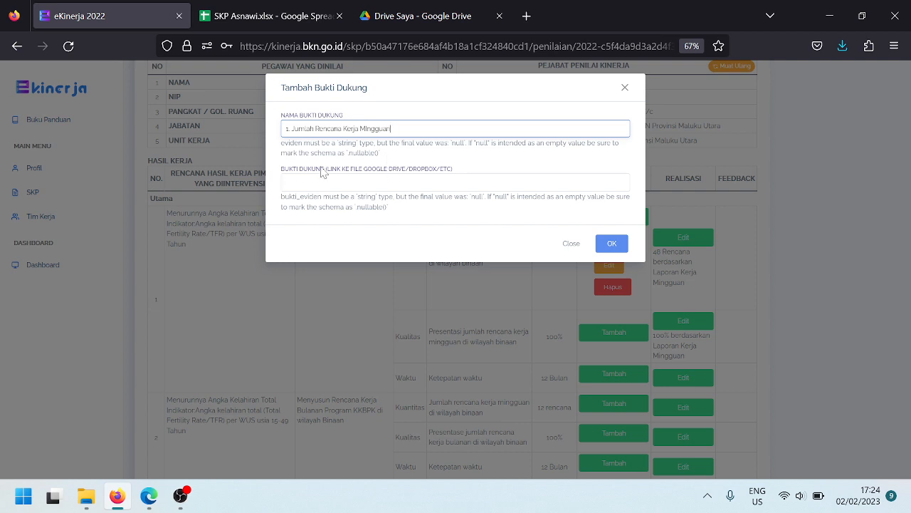
Copy the shared Drive folder link, paste it as the evidence link, and save
{"action": "left_click", "coordinate": [442, 16]}
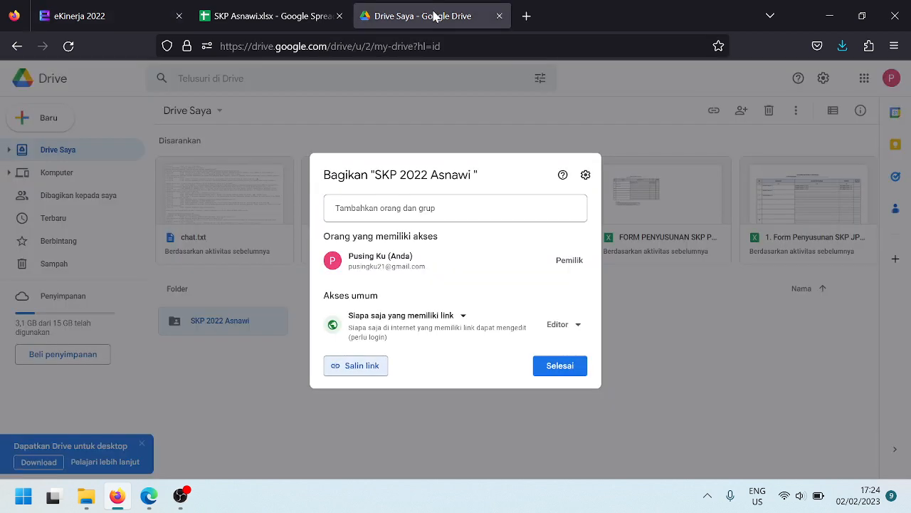
{"action": "left_click", "coordinate": [363, 371]}
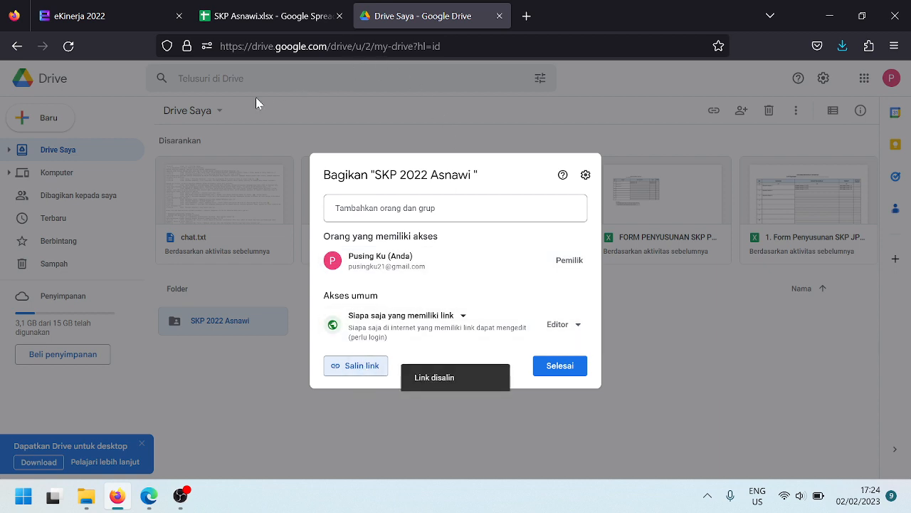
{"action": "left_click", "coordinate": [118, 13]}
{"action": "key", "text": "Tab"}
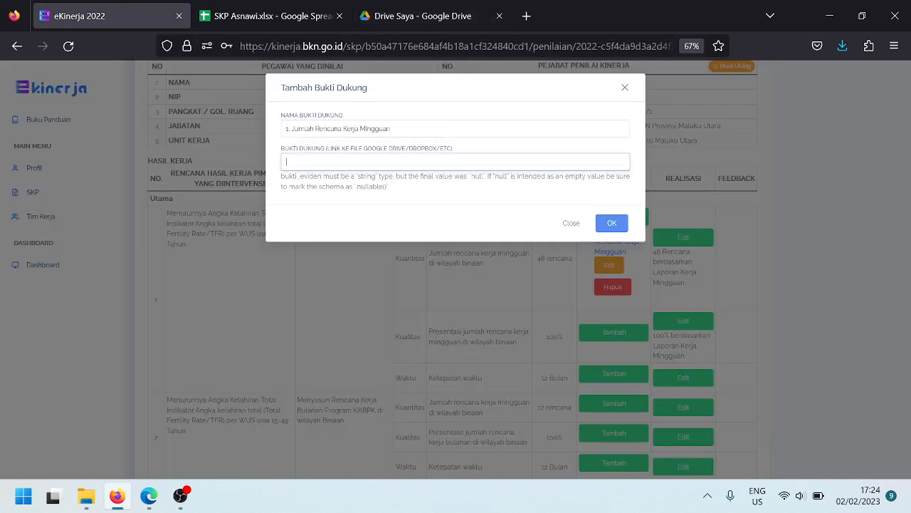
{"action": "left_click", "coordinate": [438, 16]}
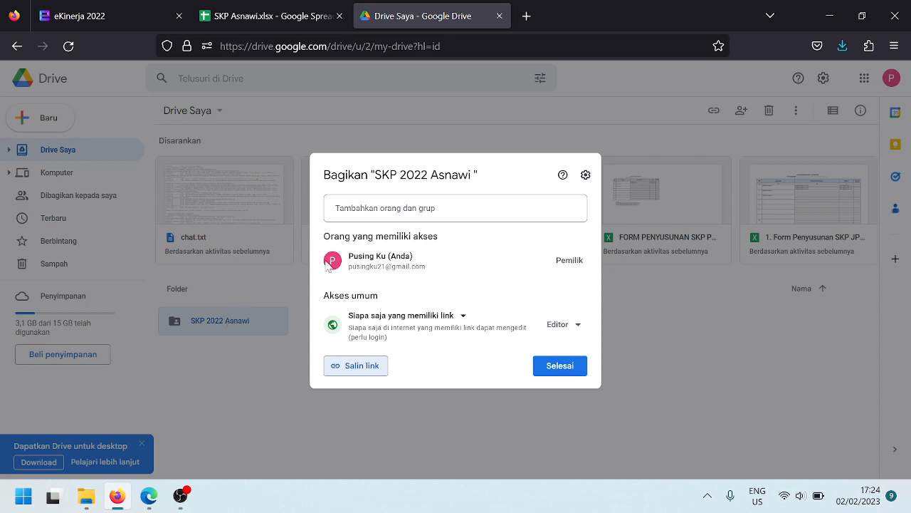
{"action": "left_click", "coordinate": [131, 10]}
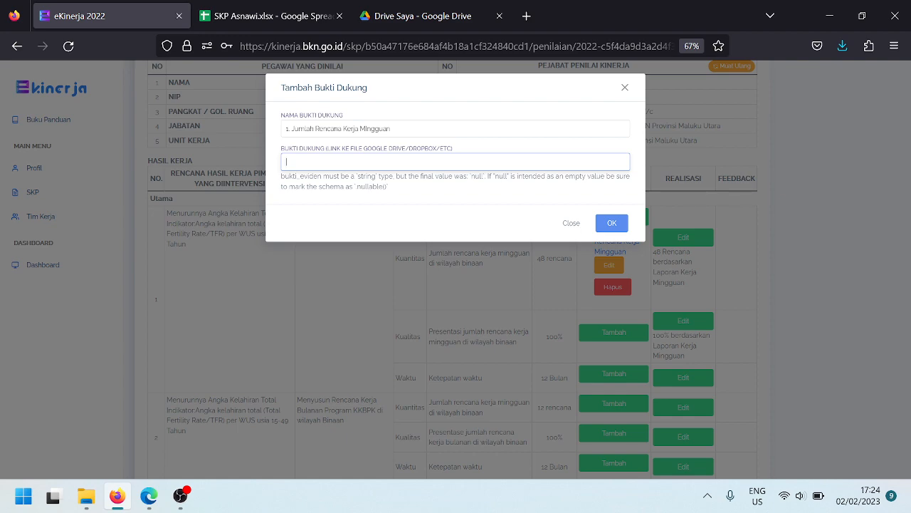
{"action": "left_click", "coordinate": [610, 224]}
{"action": "left_click", "coordinate": [611, 201]}
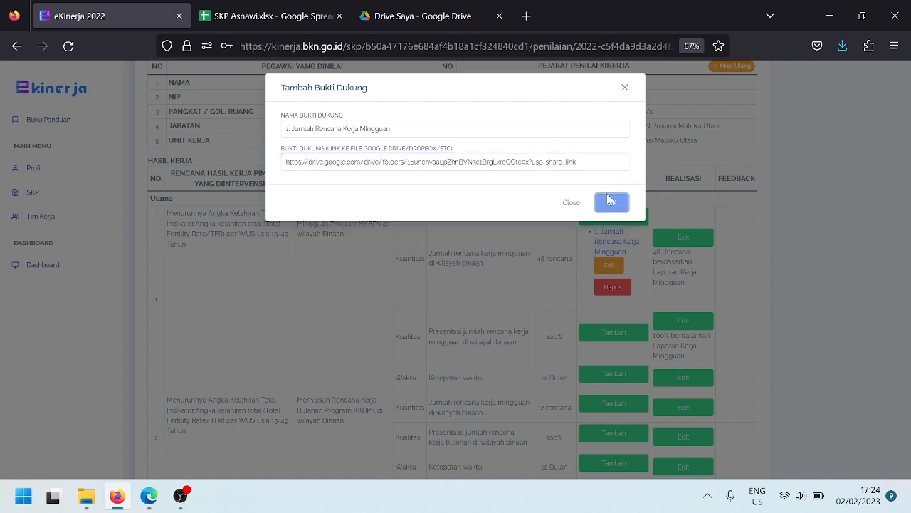
{"action": "scroll", "coordinate": [767, 312], "scroll_direction": "down", "scroll_amount": 2}
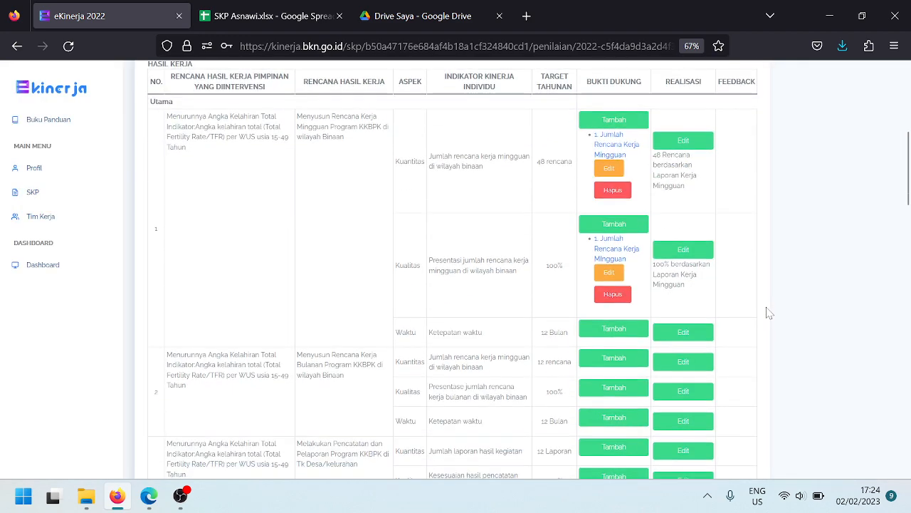
{"action": "scroll", "coordinate": [767, 311], "scroll_direction": "down", "scroll_amount": 1}
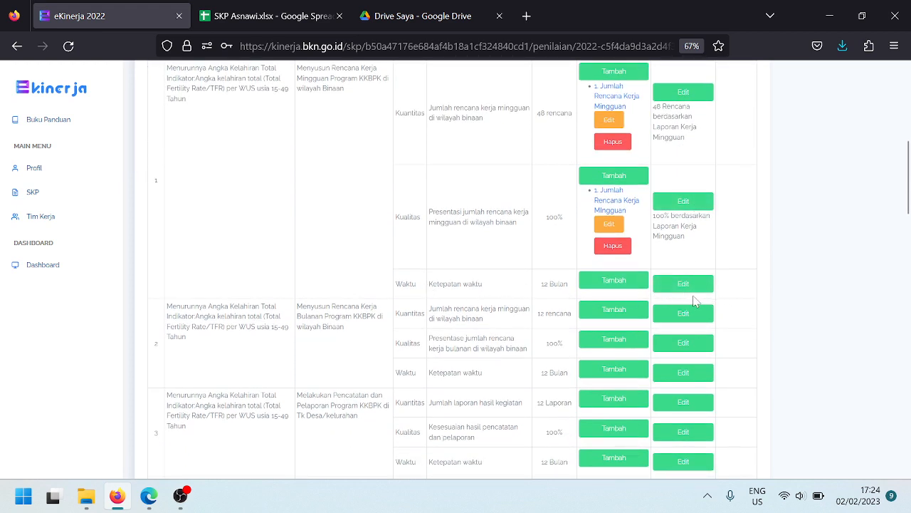
Enter the Waktu realisation '12 Bulan' with data source 'Laporan Kerja Mingguan'
{"action": "left_click", "coordinate": [687, 286]}
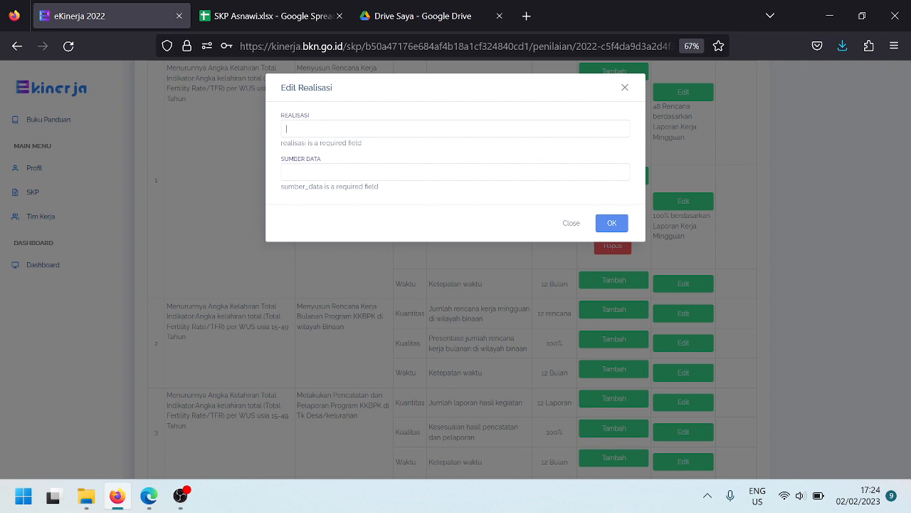
{"action": "left_click", "coordinate": [286, 129]}
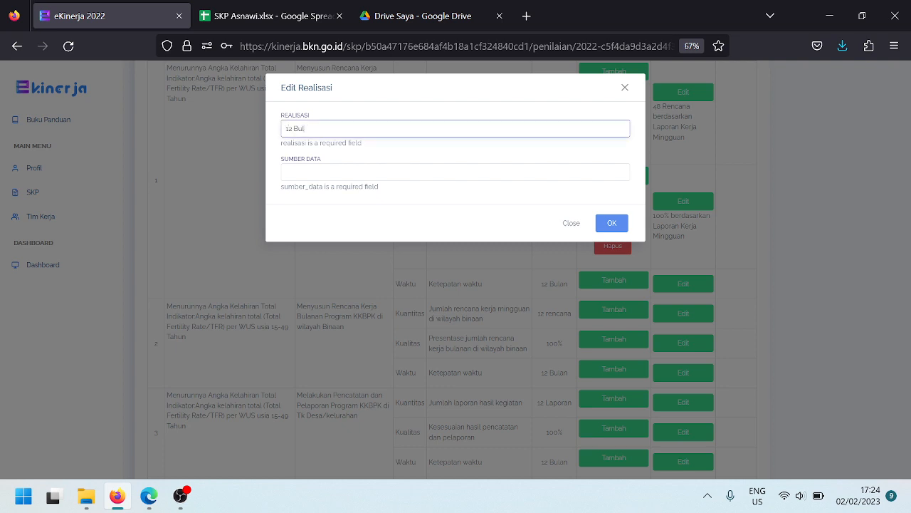
{"action": "type", "text": "12 Bulan"}
{"action": "key", "text": "Tab"}
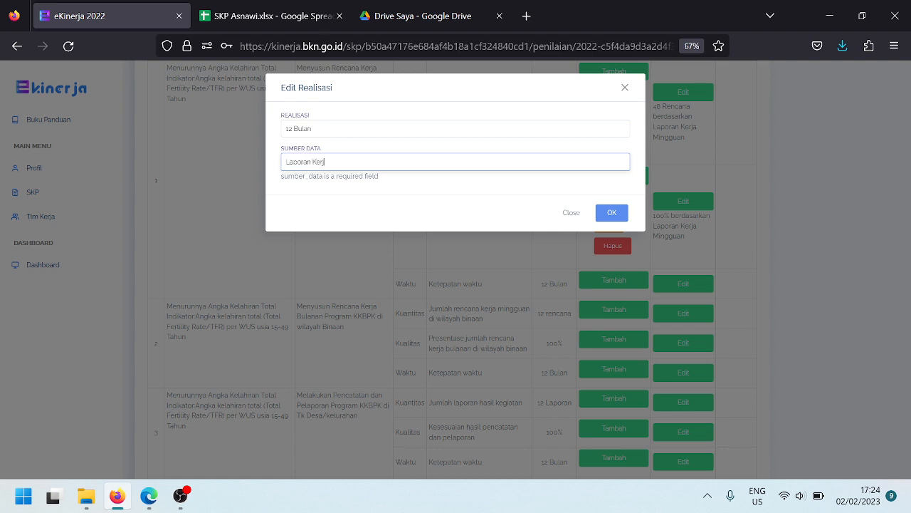
{"action": "type", "text": "ngguan"}
{"action": "left_click", "coordinate": [612, 216]}
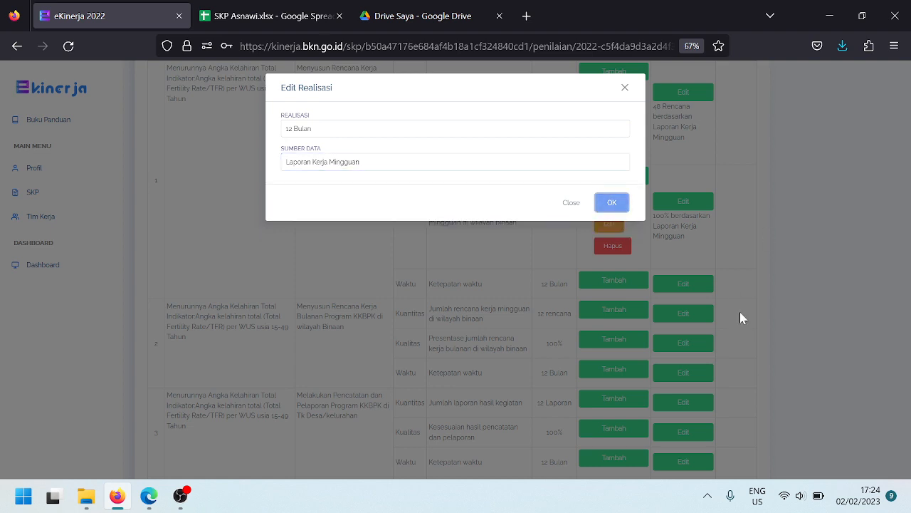
{"action": "left_click", "coordinate": [618, 206]}
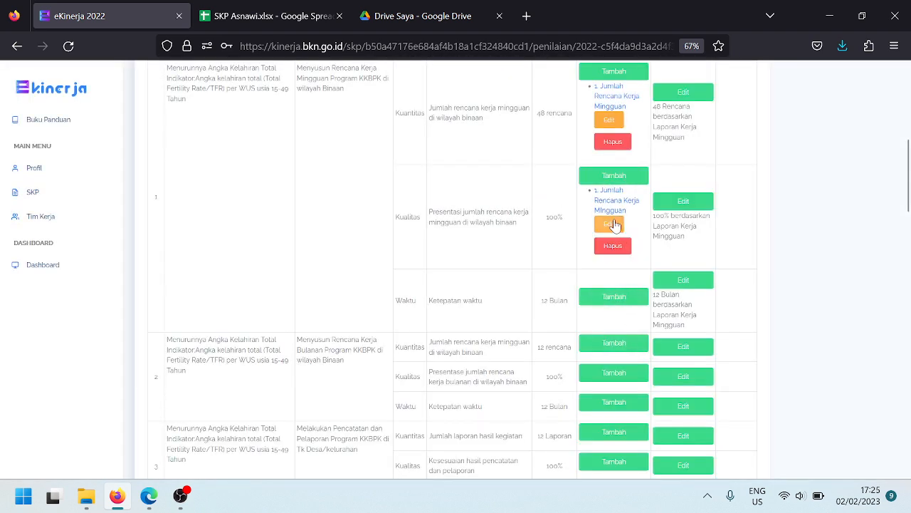
Re-save the Kualitas evidence unchanged and start a new evidence entry for Waktu
{"action": "left_click", "coordinate": [611, 224]}
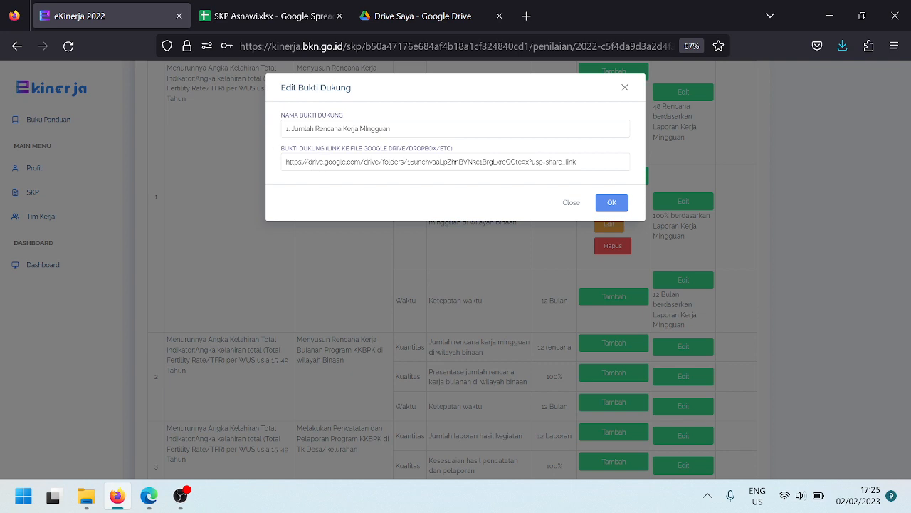
{"action": "left_click", "coordinate": [361, 128]}
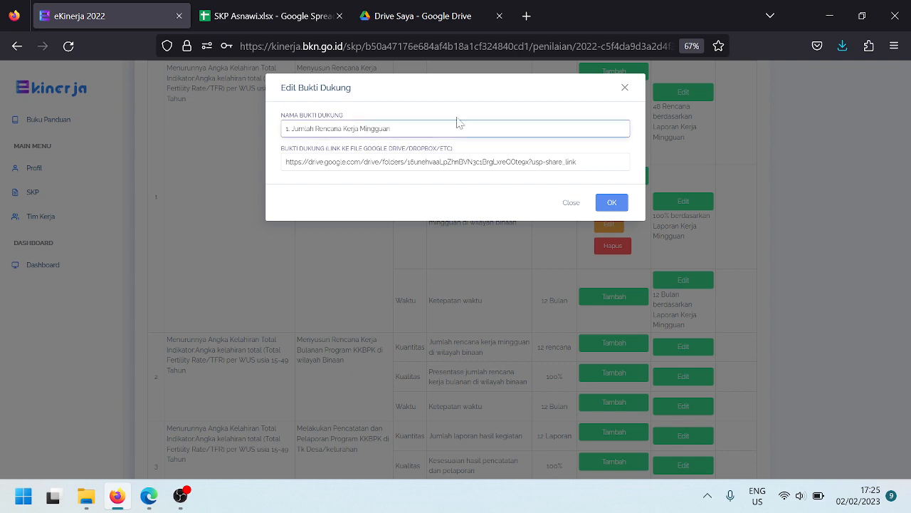
{"action": "left_click", "coordinate": [611, 202]}
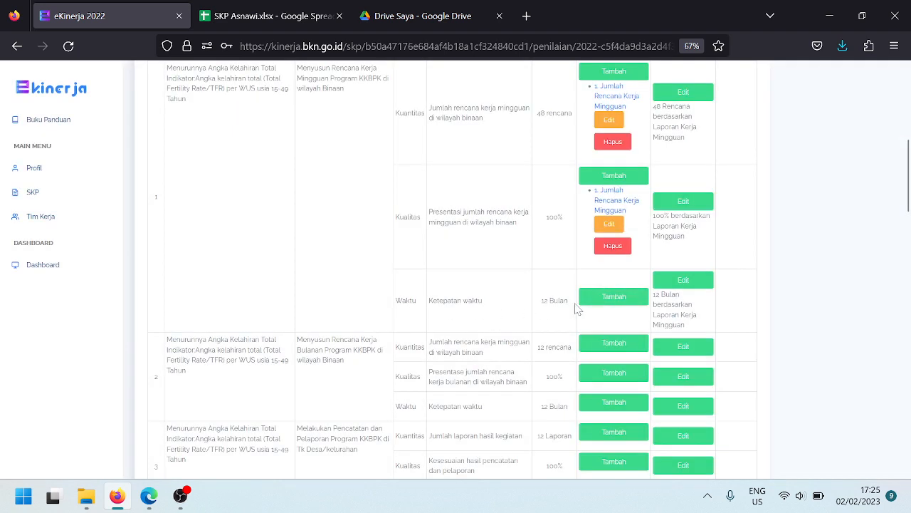
{"action": "left_click", "coordinate": [599, 299]}
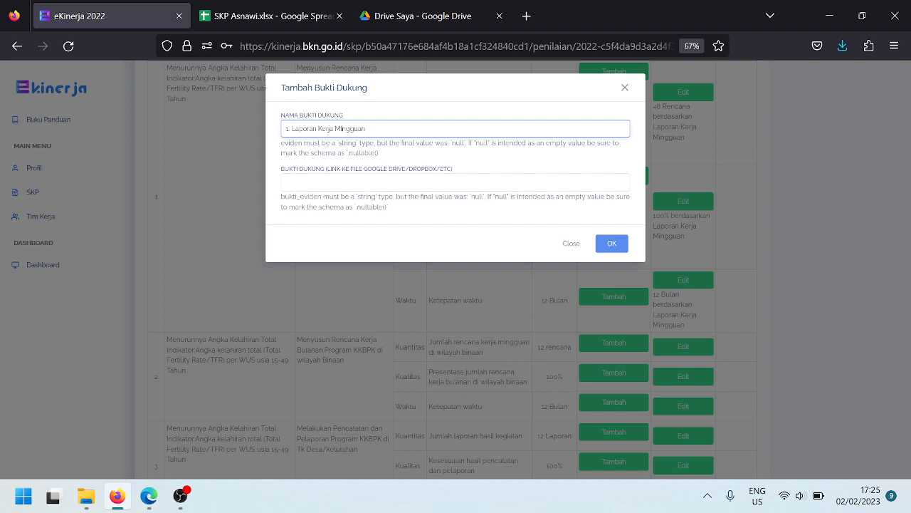
Correct the name to '1. Laporan Kerja Mingguan', paste the Drive folder link, and save
{"action": "key", "text": "BackSpace"}
{"action": "type", "text": "i"}
{"action": "left_click", "coordinate": [420, 22]}
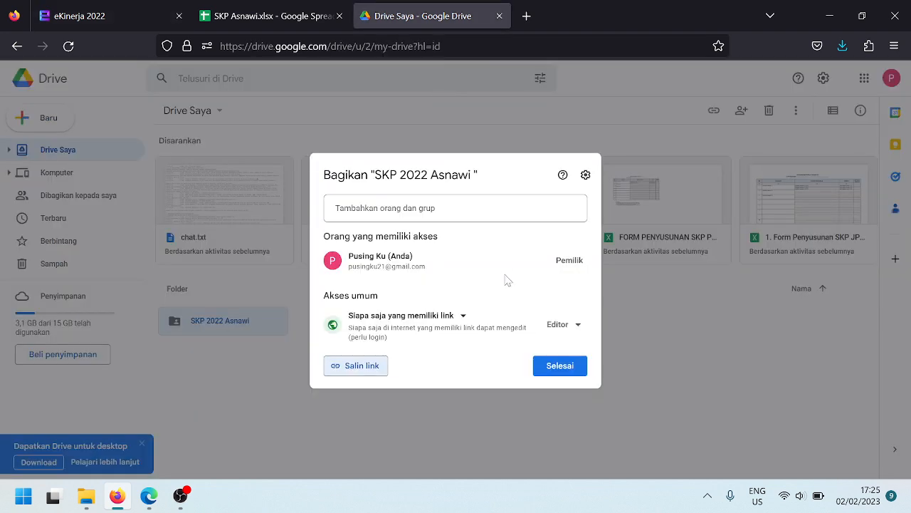
{"action": "left_click", "coordinate": [87, 10]}
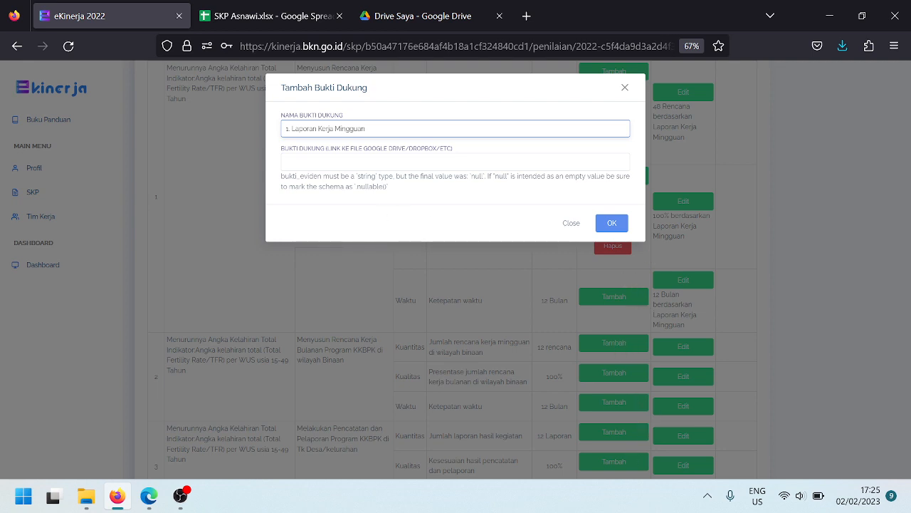
{"action": "key", "text": "Tab"}
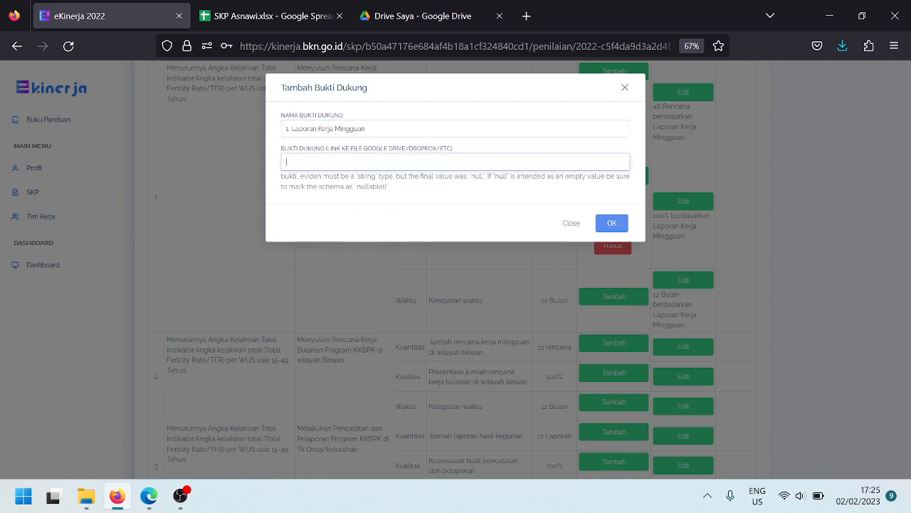
{"action": "left_click", "coordinate": [427, 16]}
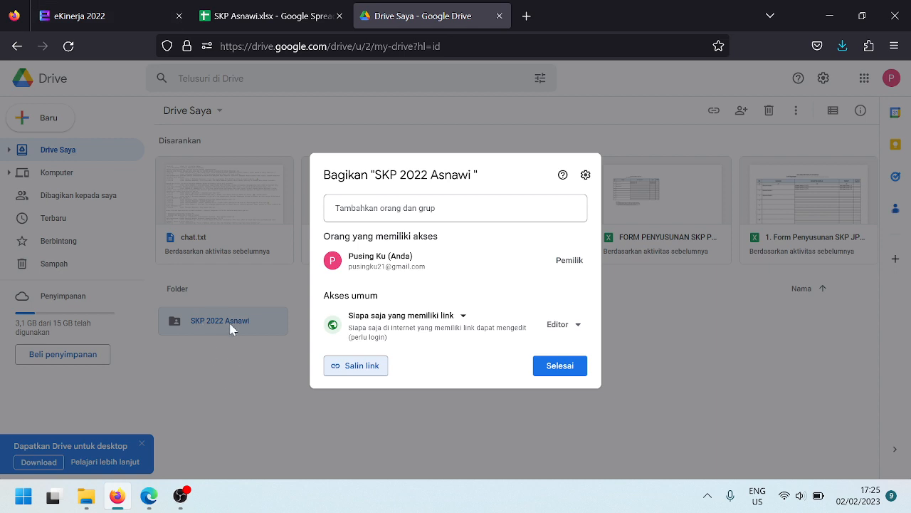
{"action": "left_click", "coordinate": [108, 12]}
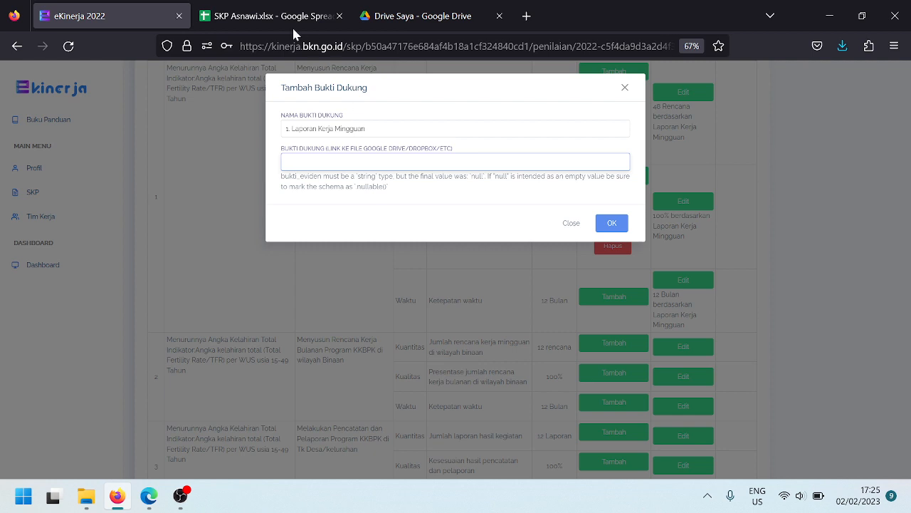
{"action": "left_click", "coordinate": [385, 16]}
{"action": "left_click", "coordinate": [360, 365]}
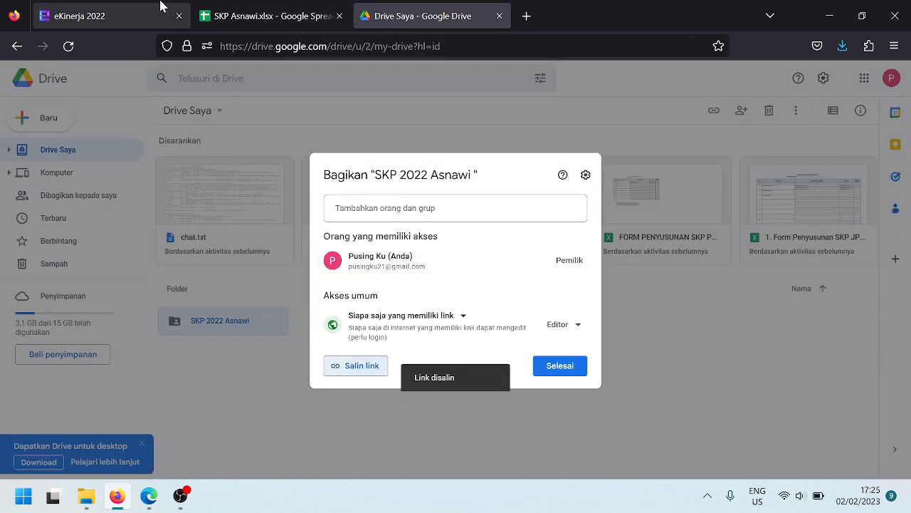
{"action": "left_click", "coordinate": [107, 8]}
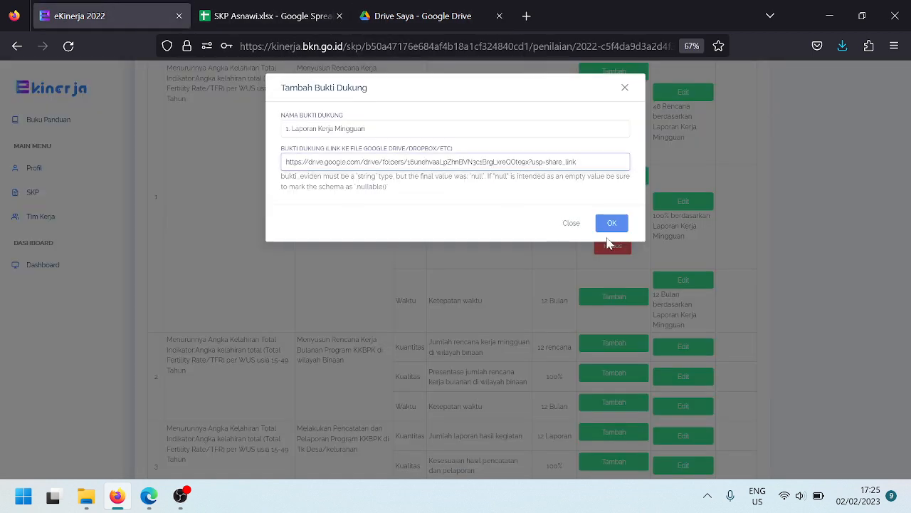
{"action": "left_click", "coordinate": [612, 202]}
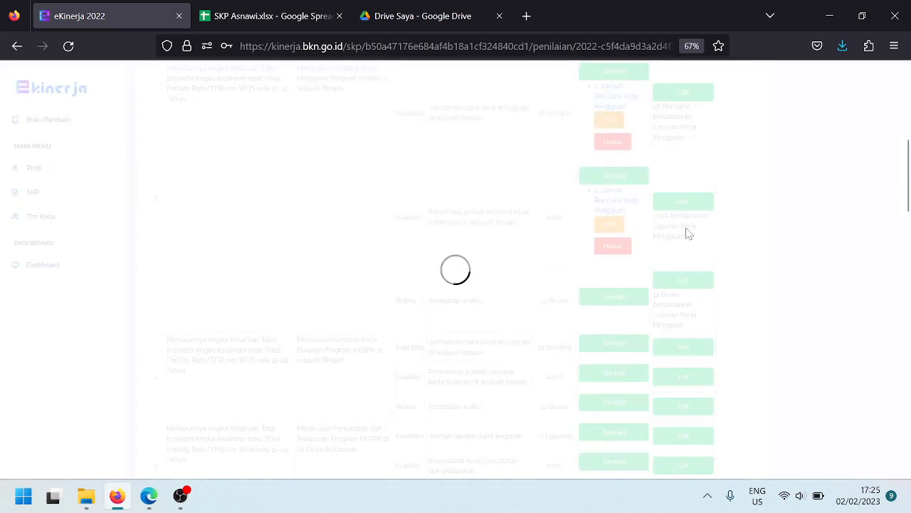
{"action": "scroll", "coordinate": [726, 254], "scroll_direction": "down", "scroll_amount": 4}
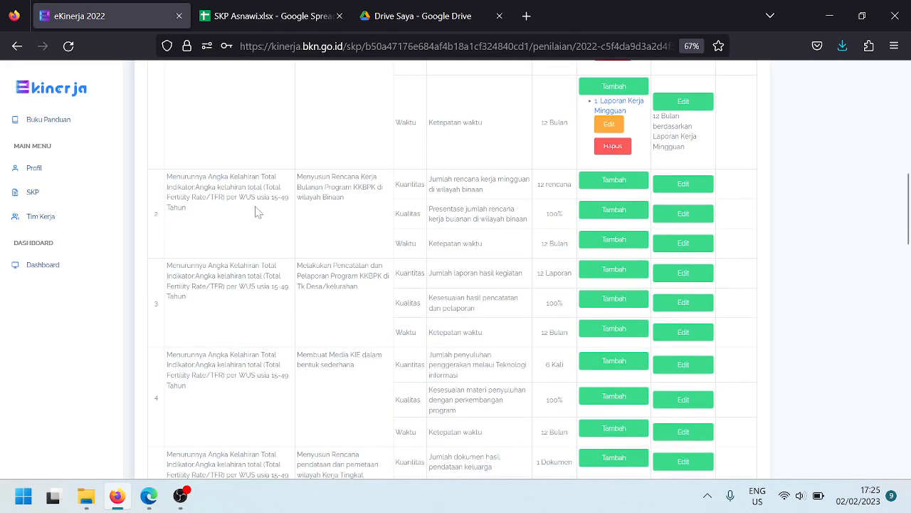
{"action": "scroll", "coordinate": [305, 214], "scroll_direction": "up", "scroll_amount": 8}
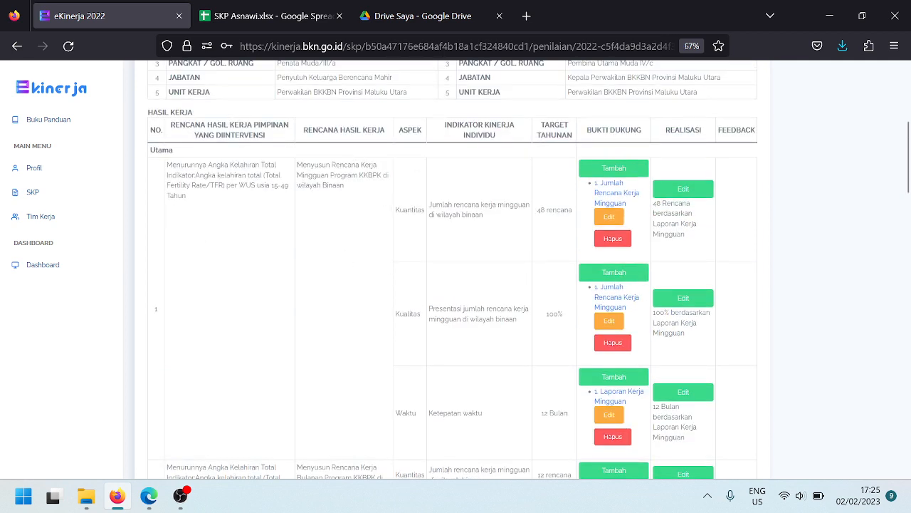
{"action": "scroll", "coordinate": [554, 311], "scroll_direction": "down", "scroll_amount": 1}
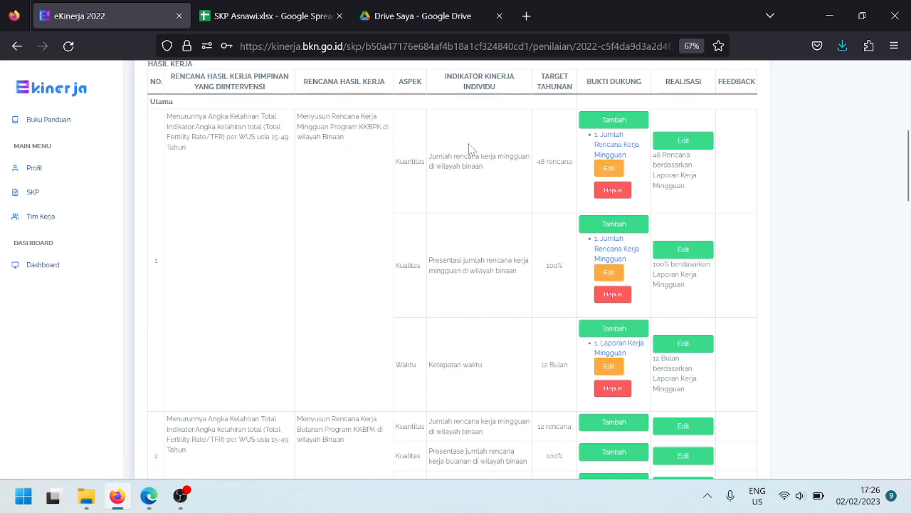
Duplicate the Google Drive tab
{"action": "left_click", "coordinate": [425, 20]}
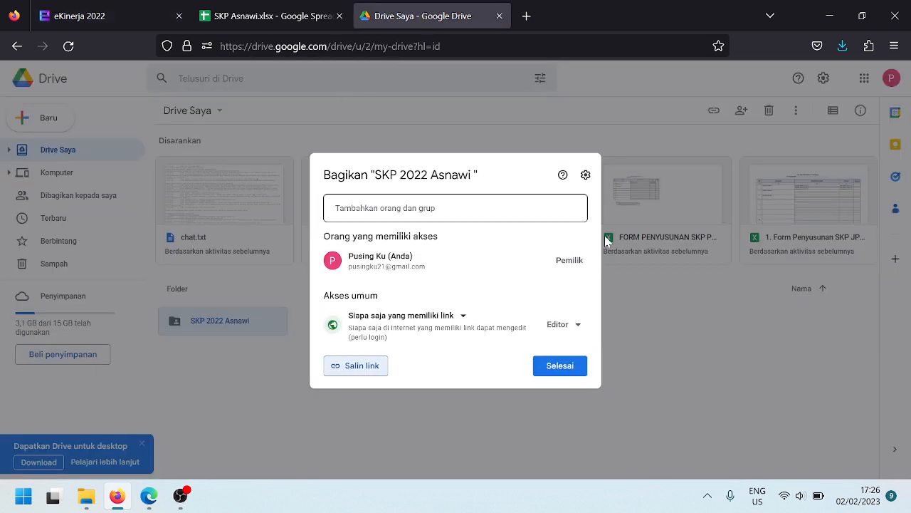
{"action": "right_click", "coordinate": [449, 19]}
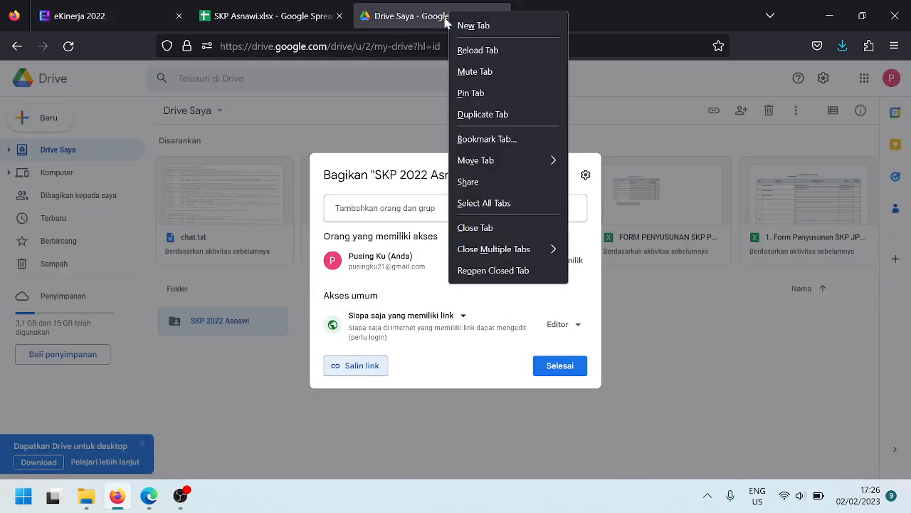
{"action": "left_click", "coordinate": [491, 114]}
{"action": "left_click", "coordinate": [420, 13]}
Open SKP 2022 › '1. Jumlah Rencana Kerja Mingguan' in the new tab, then return to eKinerja
{"action": "left_click", "coordinate": [527, 16]}
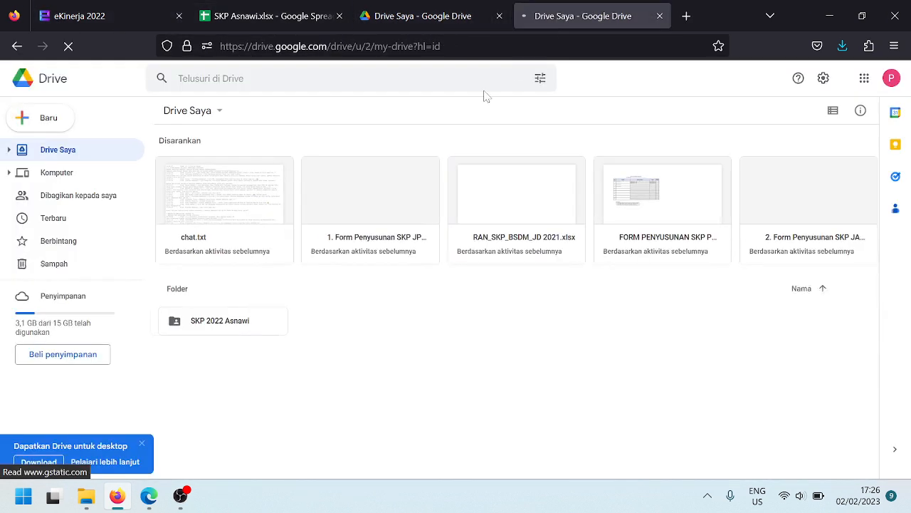
{"action": "double_click", "coordinate": [212, 333]}
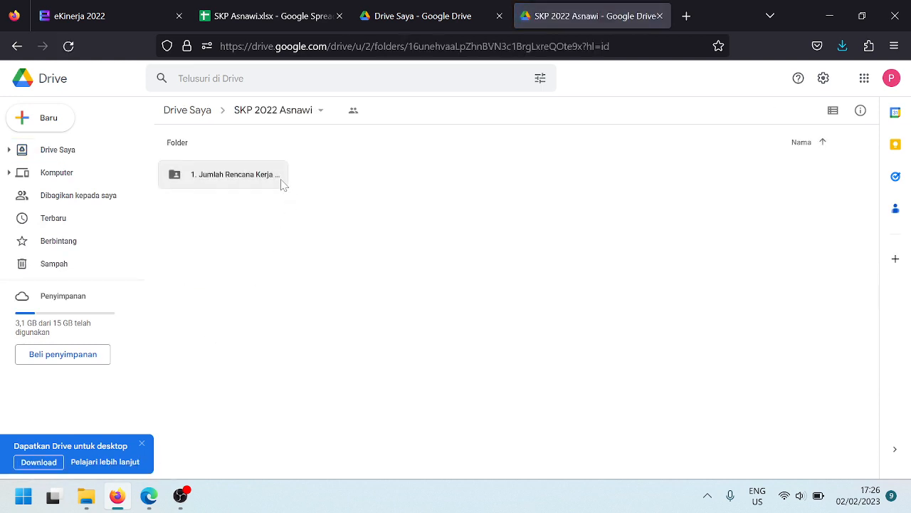
{"action": "left_click", "coordinate": [259, 183]}
{"action": "double_click", "coordinate": [259, 183]}
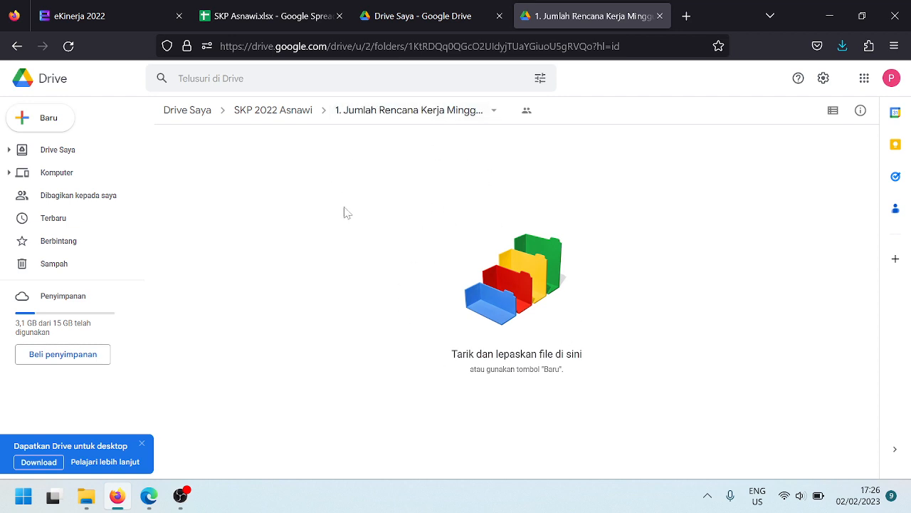
{"action": "left_click", "coordinate": [68, 8]}
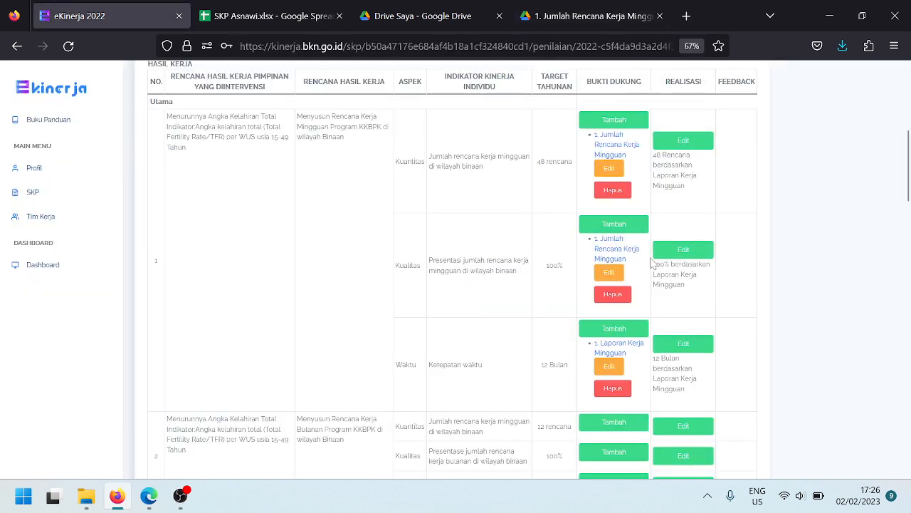
Save row 2's Kuantitas realisation as '12 Rencana' with data source 'Laporan Kerja Mingguan'
{"action": "scroll", "coordinate": [648, 275], "scroll_direction": "down", "scroll_amount": 1}
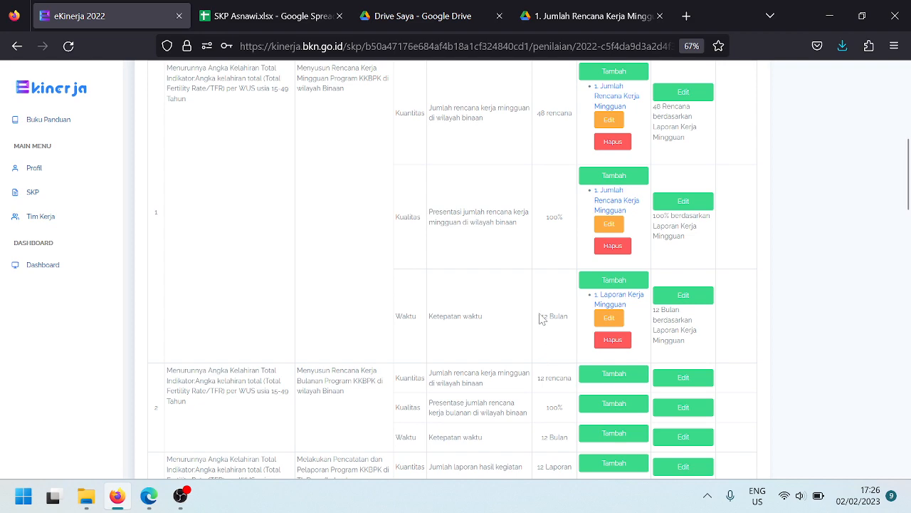
{"action": "scroll", "coordinate": [569, 356], "scroll_direction": "down", "scroll_amount": 2}
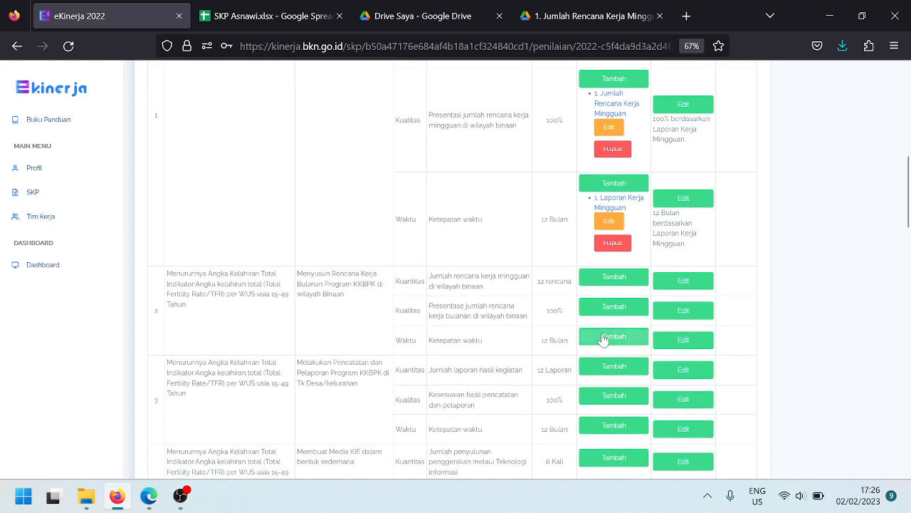
{"action": "scroll", "coordinate": [417, 317], "scroll_direction": "up", "scroll_amount": 5}
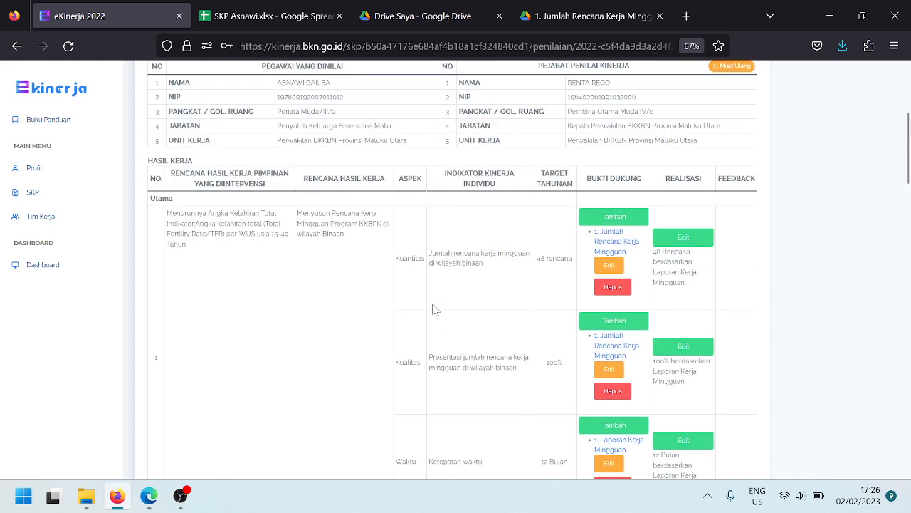
{"action": "scroll", "coordinate": [435, 310], "scroll_direction": "down", "scroll_amount": 6}
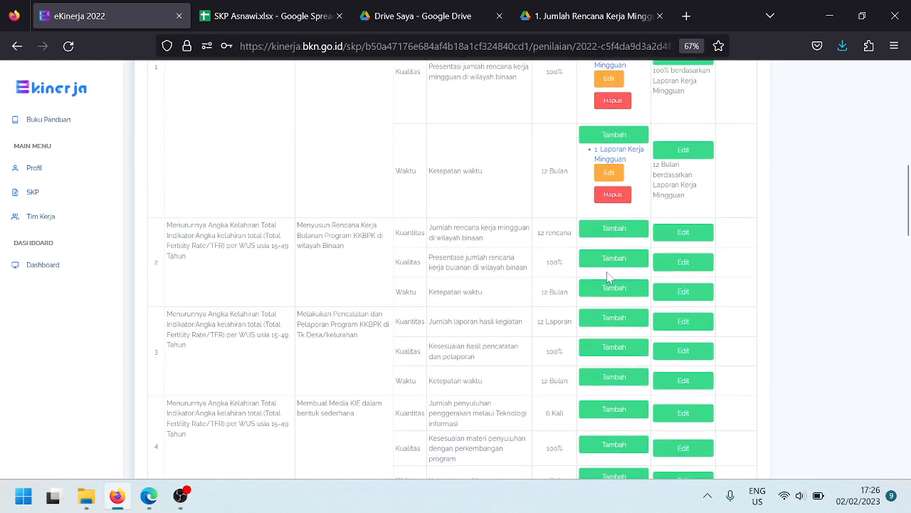
{"action": "left_click", "coordinate": [682, 234]}
{"action": "left_click", "coordinate": [306, 129]}
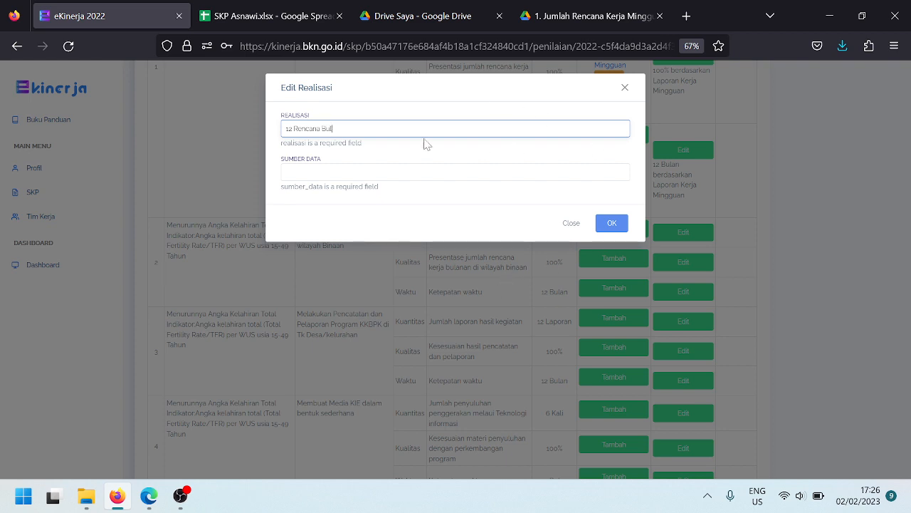
{"action": "key", "text": "BackSpace"}
{"action": "key", "text": "BackSpace"}
{"action": "key", "text": "BackSpace"}
{"action": "key", "text": "BackSpace"}
{"action": "key", "text": "BackSpace"}
{"action": "key", "text": "Tab"}
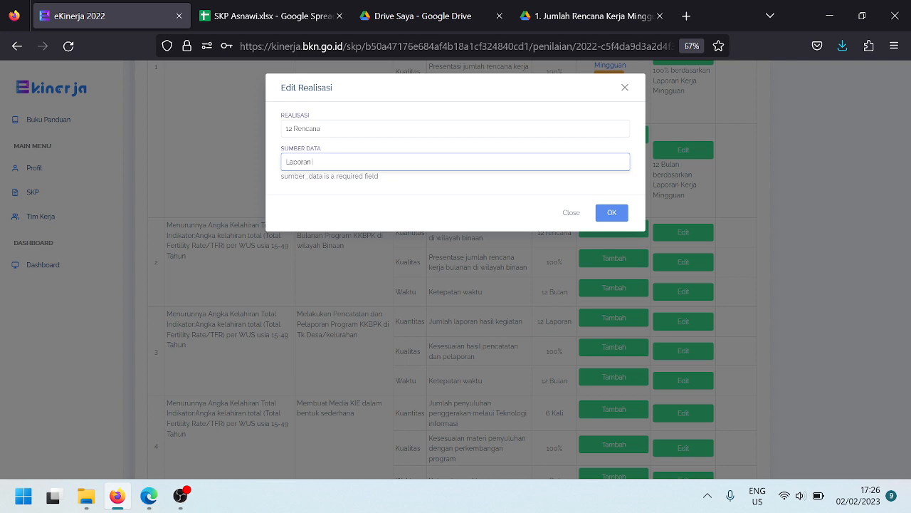
{"action": "type", "text": "Laporan Kerja Mingguan"}
{"action": "left_click", "coordinate": [616, 217]}
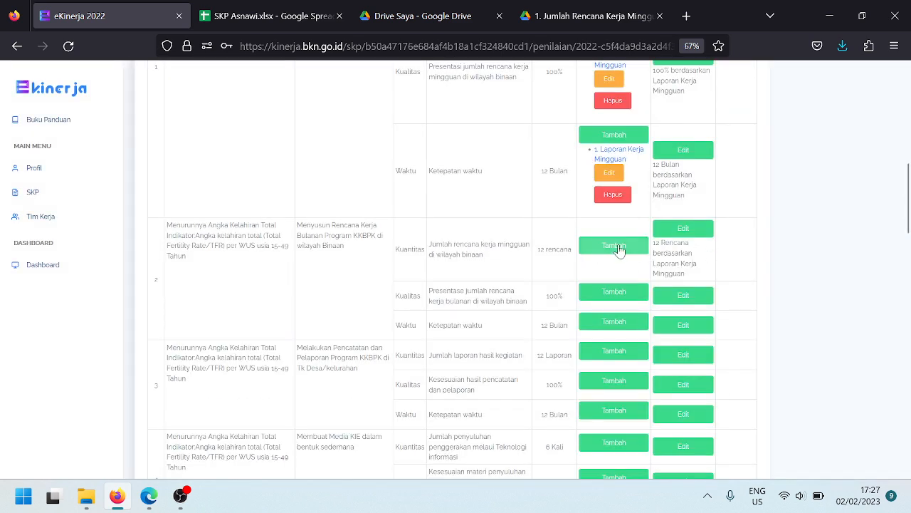
Open row 2's add-evidence form, then navigate Drive up to the SKP 2022 Asnawi folder
{"action": "left_click", "coordinate": [617, 247]}
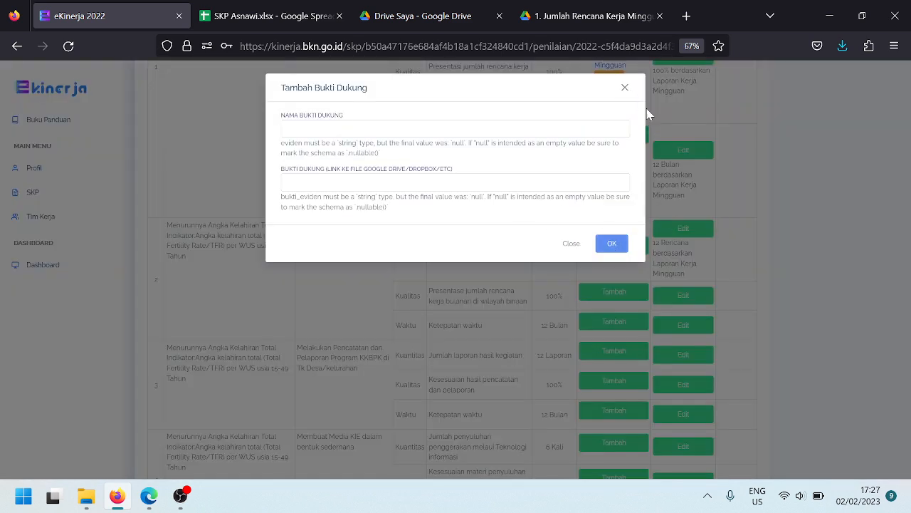
{"action": "left_click", "coordinate": [515, 128]}
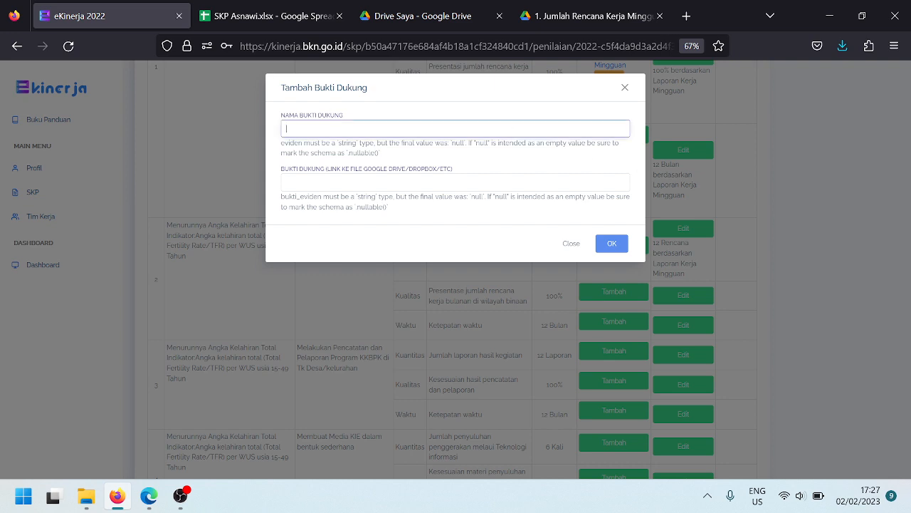
{"action": "left_click", "coordinate": [619, 19]}
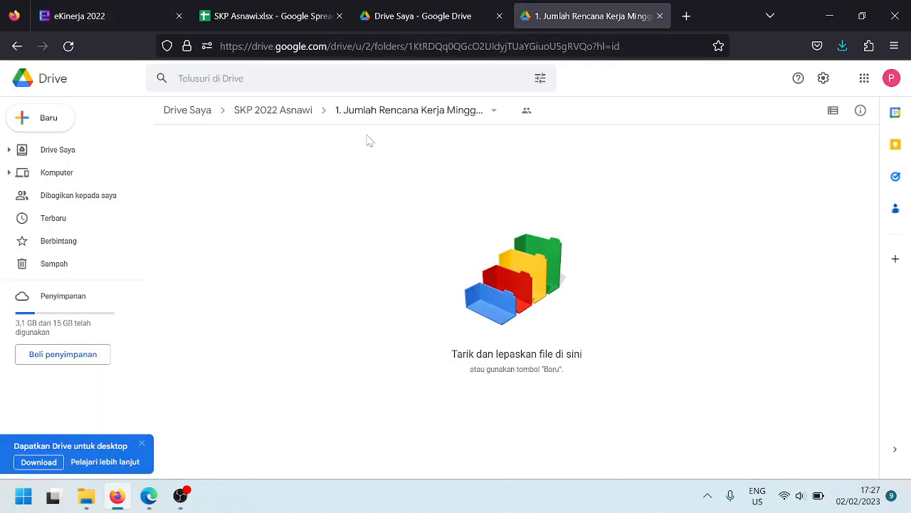
{"action": "left_click", "coordinate": [255, 112]}
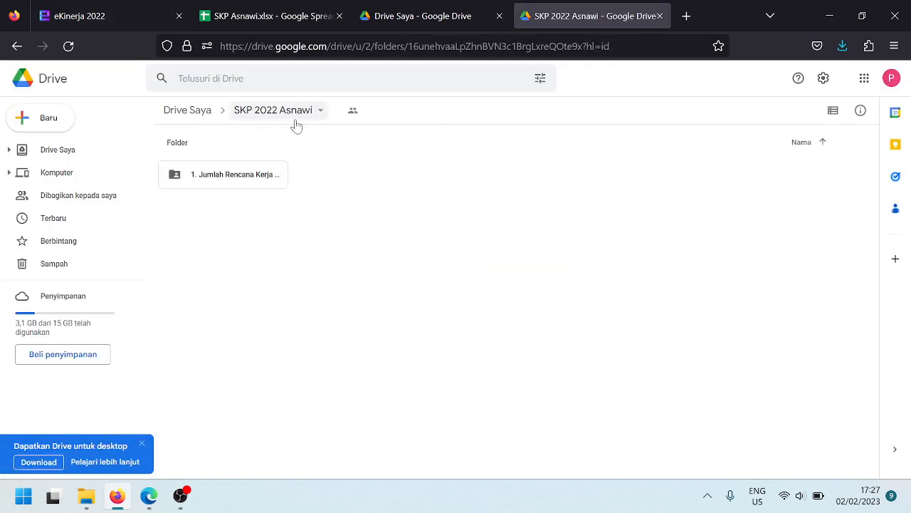
Begin a new folder in SKP 2022 Asnawi named '2. Jumlah Rencana Kerja Bulanan'
{"action": "right_click", "coordinate": [376, 187]}
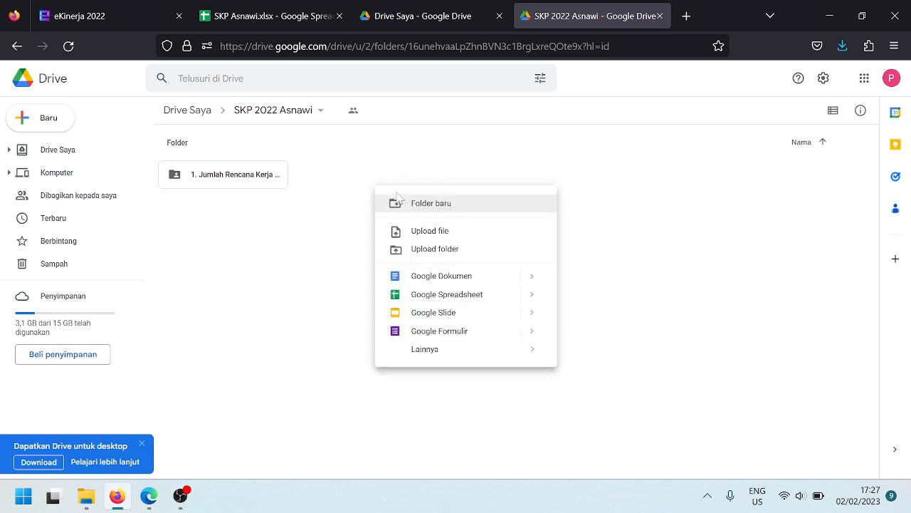
{"action": "left_click", "coordinate": [415, 203]}
{"action": "type", "text": "2."}
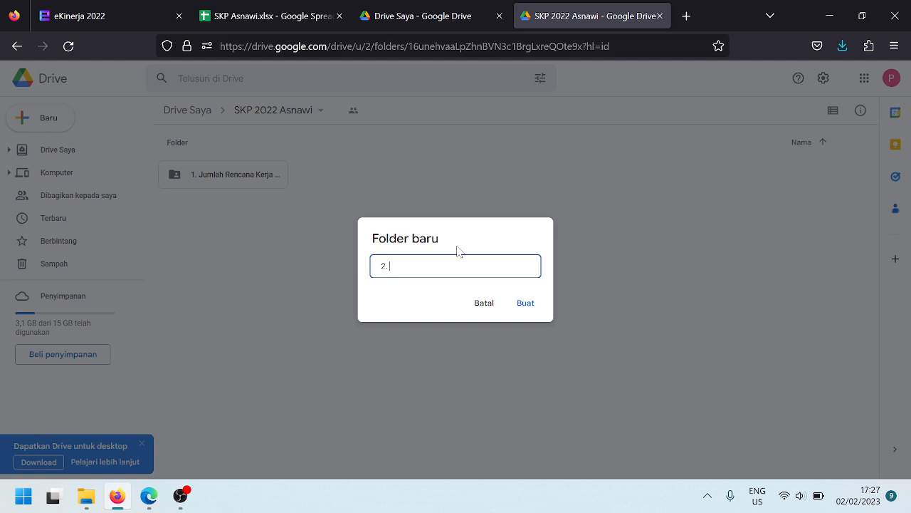
{"action": "left_click", "coordinate": [414, 15]}
{"action": "left_click", "coordinate": [265, 10]}
{"action": "left_click", "coordinate": [114, 8]}
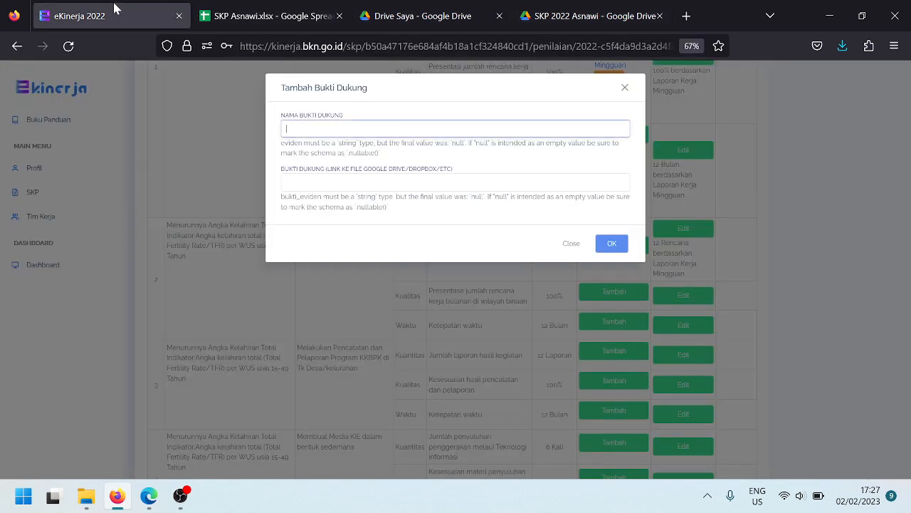
{"action": "left_click", "coordinate": [625, 86]}
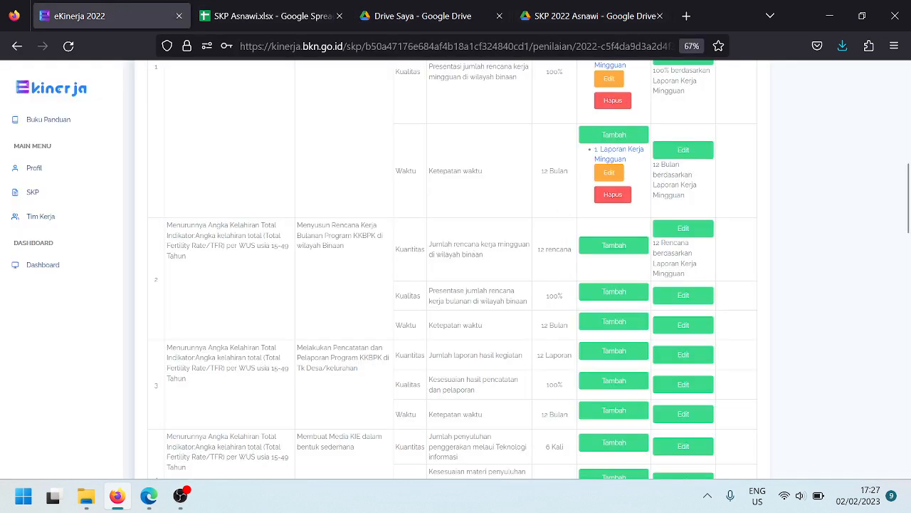
{"action": "left_click", "coordinate": [575, 18]}
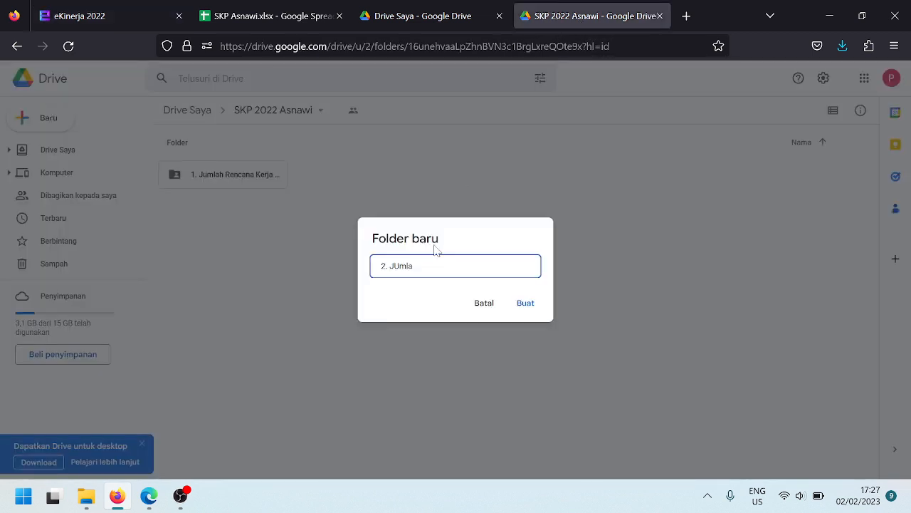
{"action": "key", "text": "BackSpace"}
{"action": "key", "text": "BackSpace"}
{"action": "type", "text": "umlah Rencana Kerja Bulana"}
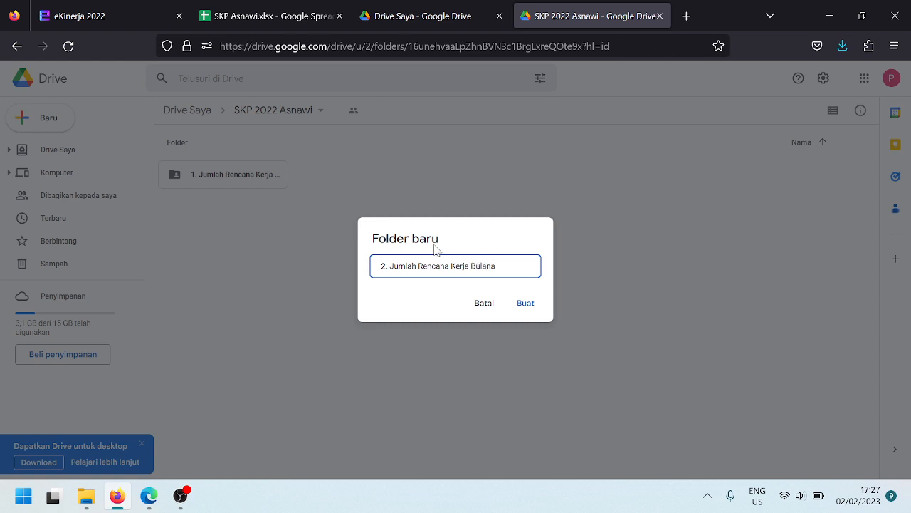
{"action": "type", "text": "n"}
Create the '2. Jumlah Rencana Kerja Bulanan' folder and open SKP 2022 Asnawi's sharing settings in Drive
{"action": "left_click", "coordinate": [527, 304]}
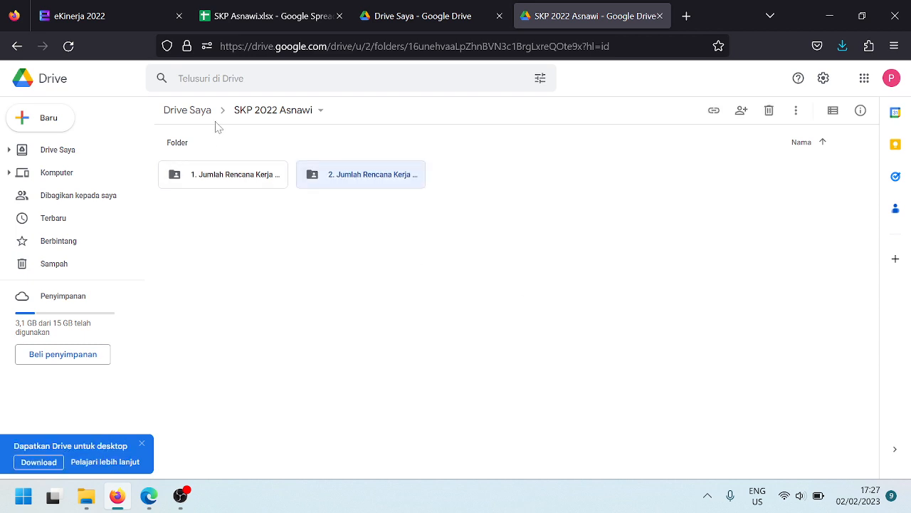
{"action": "left_click", "coordinate": [274, 109]}
{"action": "left_click", "coordinate": [442, 6]}
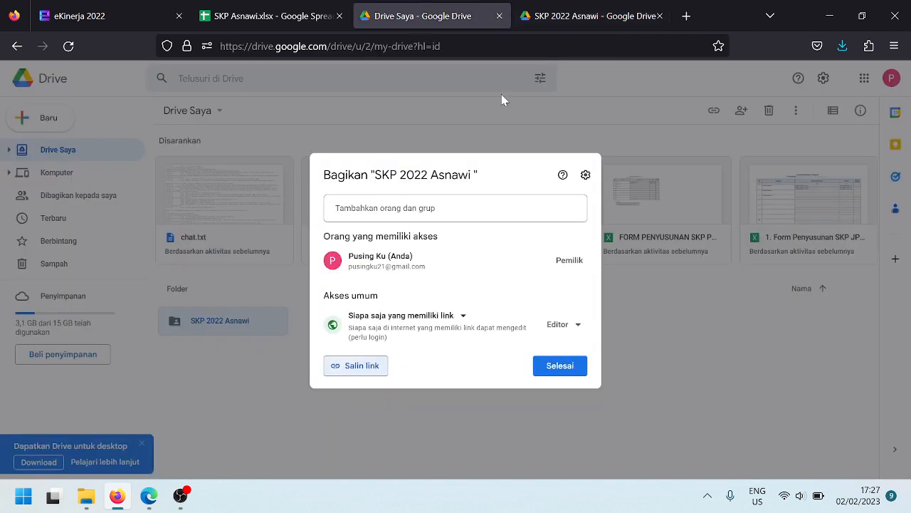
{"action": "left_click", "coordinate": [126, 5]}
Add evidence '2. Jumlah Rencana Kerja Bulanan' to row 2's Kuantitas with the copied SKP 2022 Asnawi folder link
{"action": "left_click", "coordinate": [631, 251]}
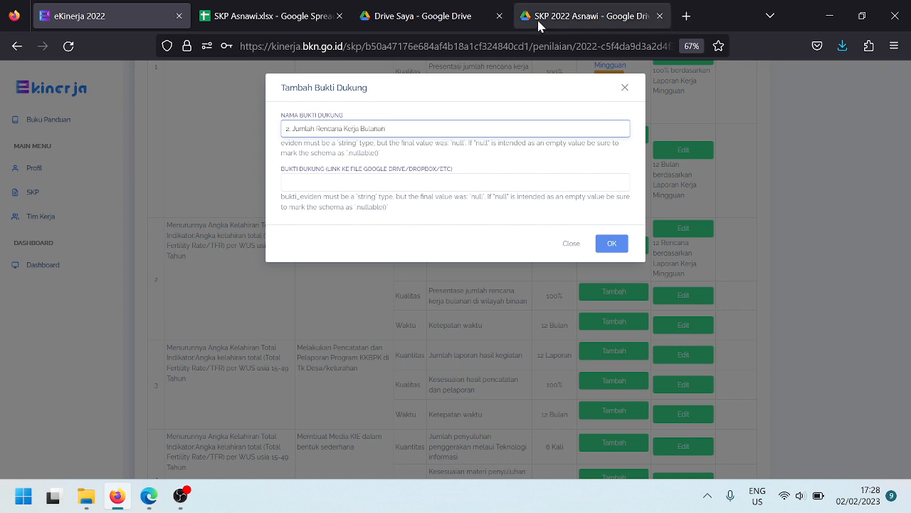
{"action": "left_click", "coordinate": [423, 16]}
{"action": "left_click", "coordinate": [372, 367]}
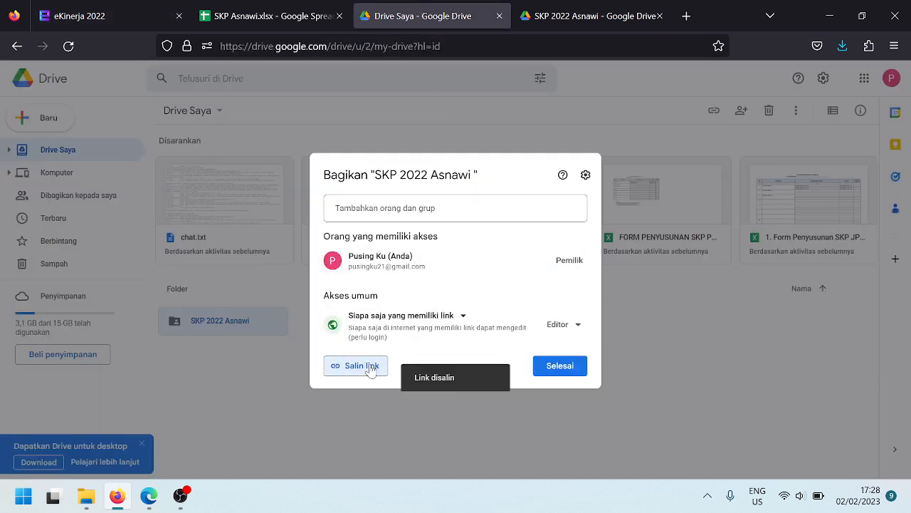
{"action": "left_click", "coordinate": [119, 17]}
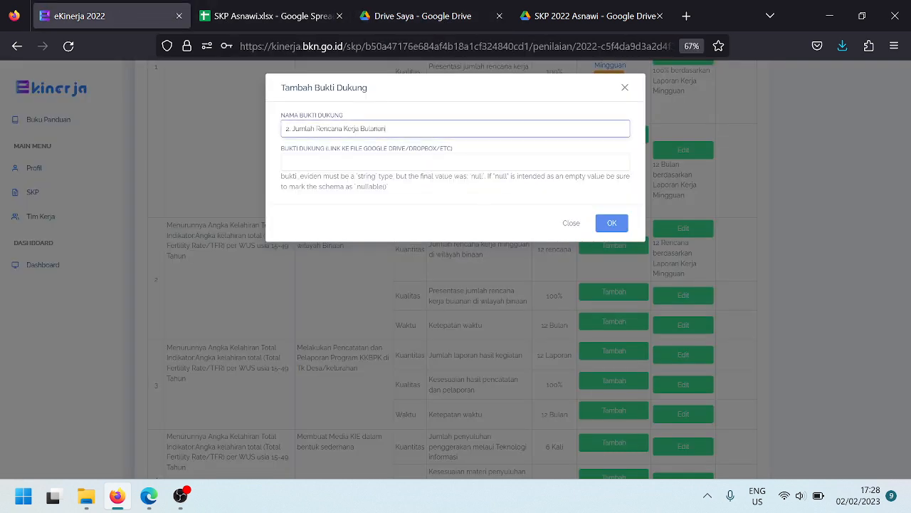
{"action": "left_click", "coordinate": [314, 162]}
{"action": "left_click", "coordinate": [603, 223]}
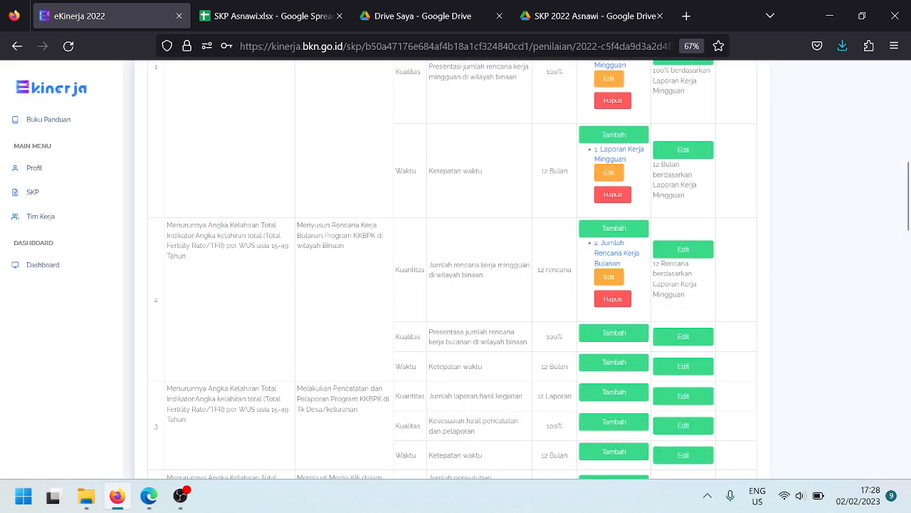
{"action": "scroll", "coordinate": [670, 306], "scroll_direction": "down", "scroll_amount": 10}
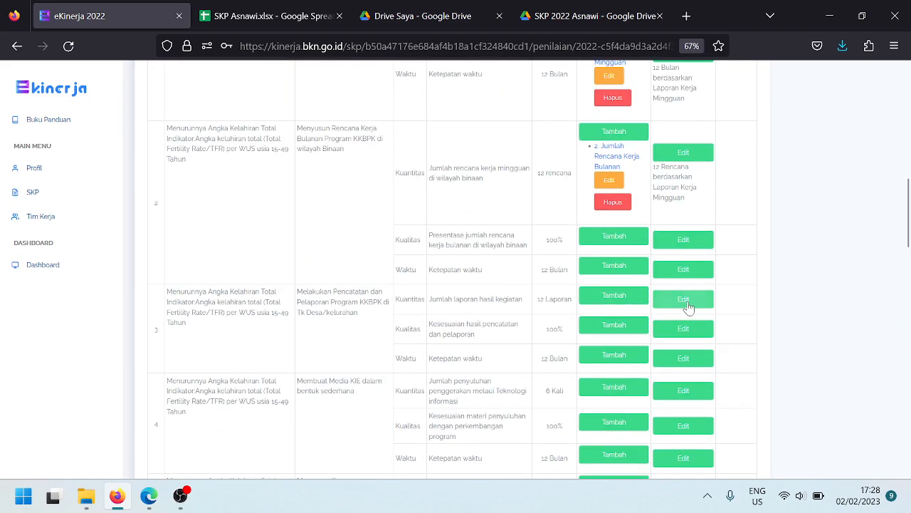
{"action": "scroll", "coordinate": [694, 304], "scroll_direction": "down", "scroll_amount": 5}
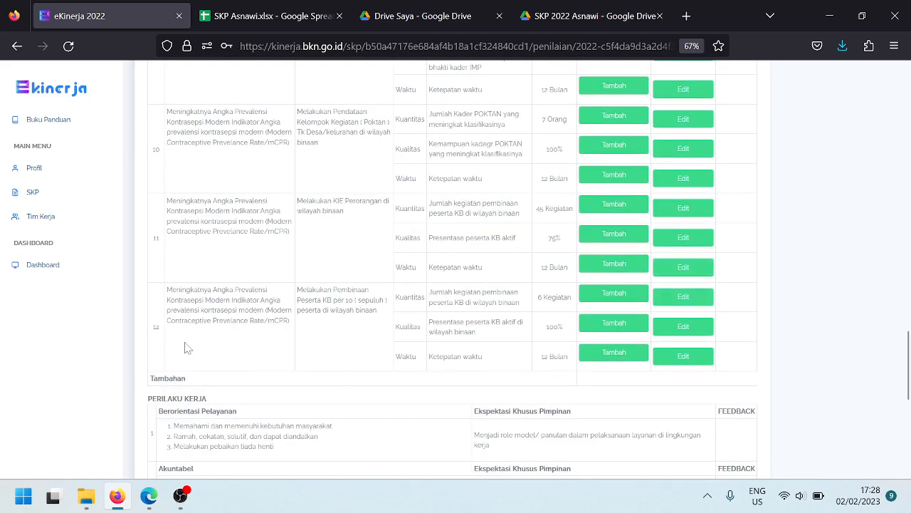
{"action": "scroll", "coordinate": [554, 350], "scroll_direction": "up", "scroll_amount": 15}
{"action": "scroll", "coordinate": [569, 333], "scroll_direction": "up", "scroll_amount": 5}
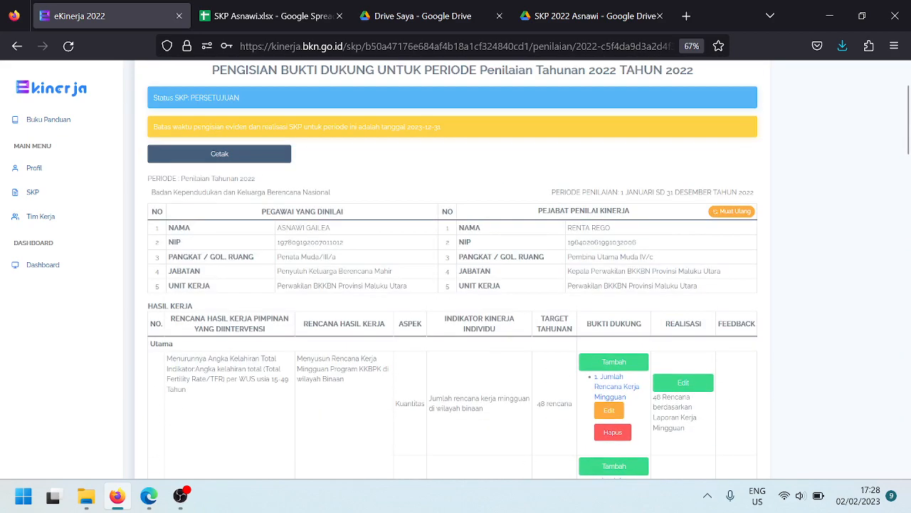
{"action": "scroll", "coordinate": [639, 342], "scroll_direction": "down", "scroll_amount": 10}
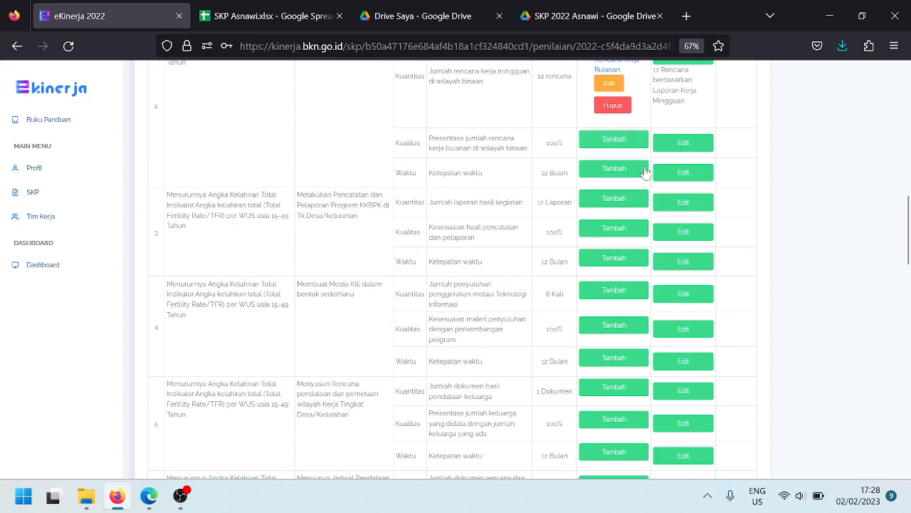
{"action": "scroll", "coordinate": [647, 164], "scroll_direction": "up", "scroll_amount": 2}
{"action": "scroll", "coordinate": [647, 158], "scroll_direction": "down", "scroll_amount": 8}
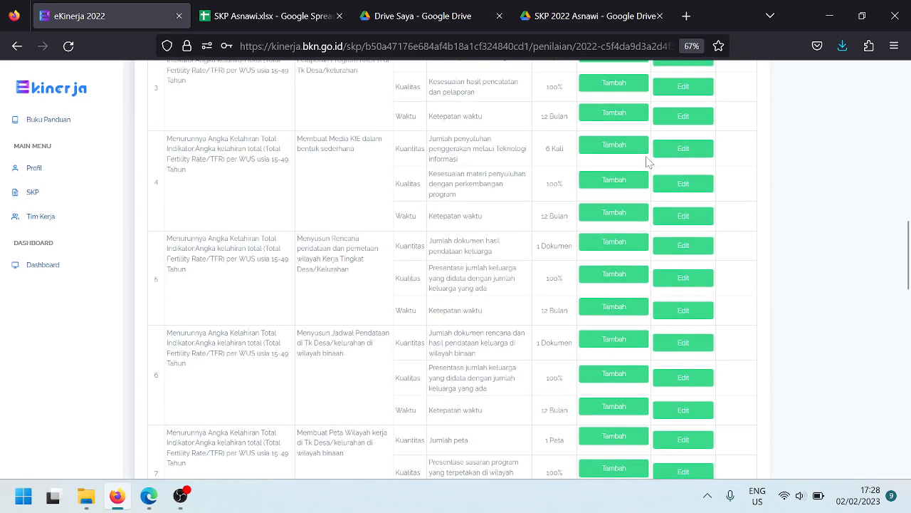
{"action": "scroll", "coordinate": [647, 171], "scroll_direction": "down", "scroll_amount": 15}
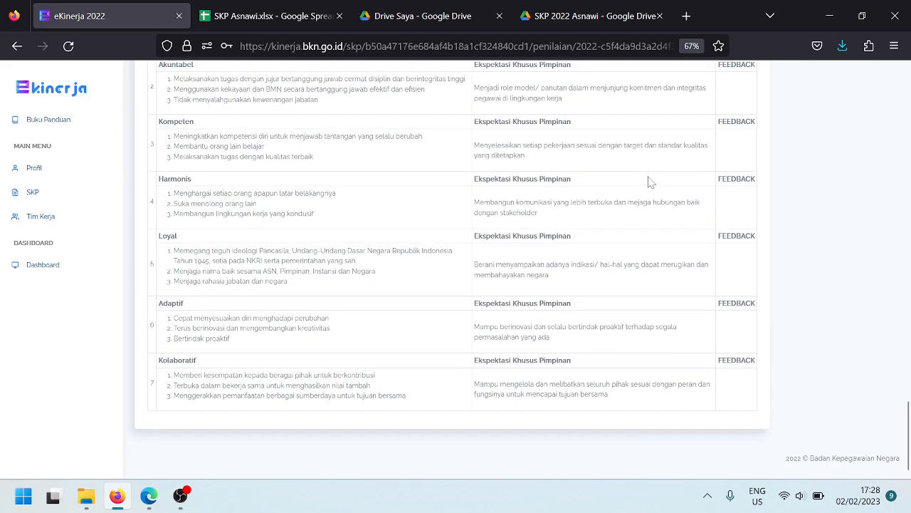
{"action": "scroll", "coordinate": [726, 301], "scroll_direction": "up", "scroll_amount": 18}
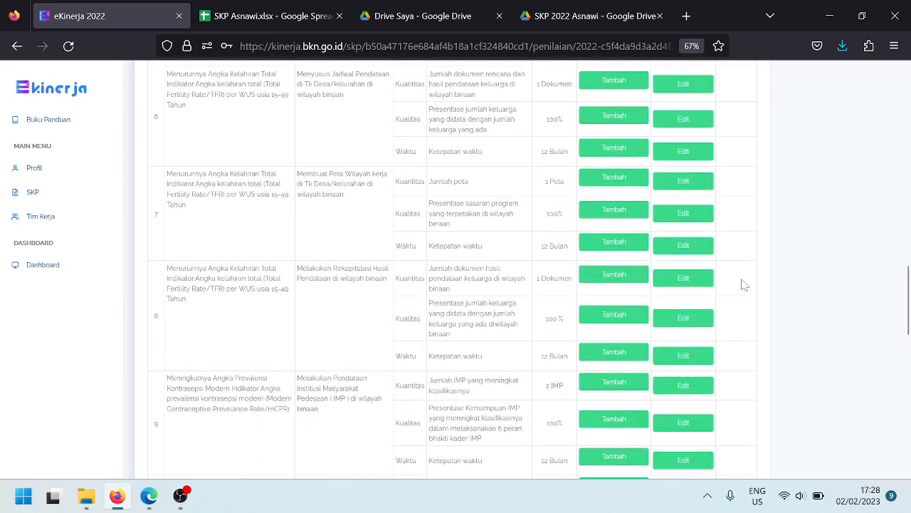
{"action": "scroll", "coordinate": [747, 274], "scroll_direction": "up", "scroll_amount": 5}
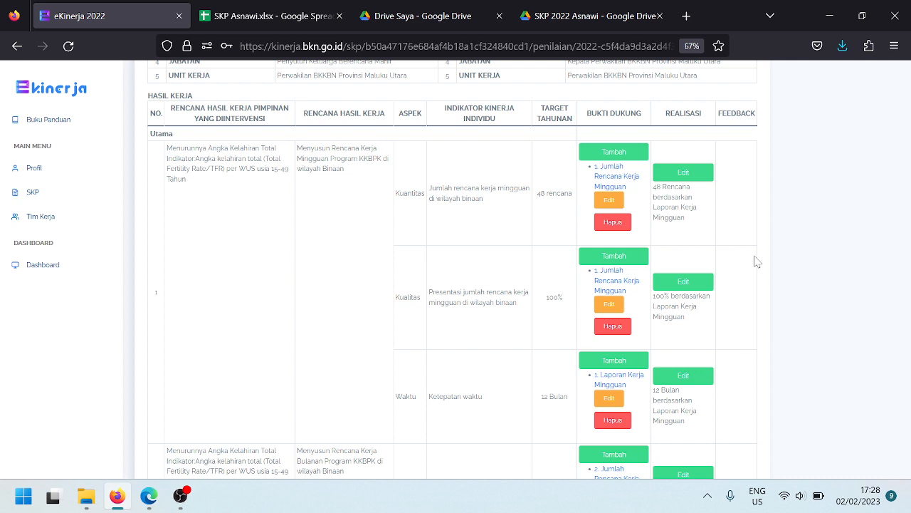
{"action": "scroll", "coordinate": [758, 258], "scroll_direction": "up", "scroll_amount": 5}
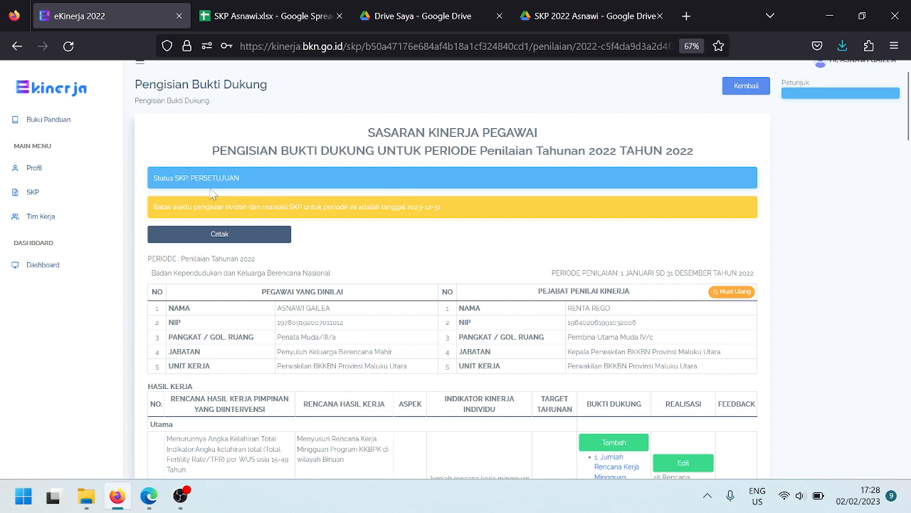
Scroll through the Bukti Dukung table and select the FEEDBACK column header text
{"action": "scroll", "coordinate": [562, 231], "scroll_direction": "down", "scroll_amount": 2}
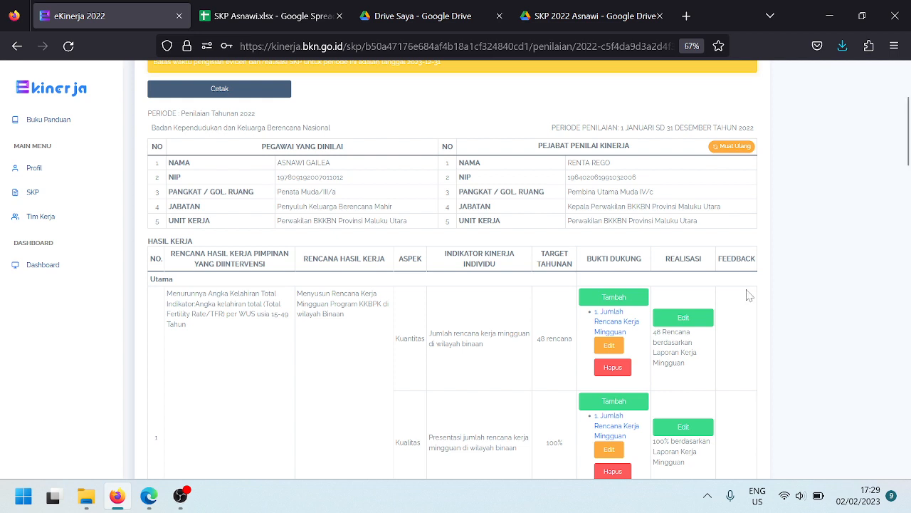
{"action": "scroll", "coordinate": [719, 313], "scroll_direction": "up", "scroll_amount": 4}
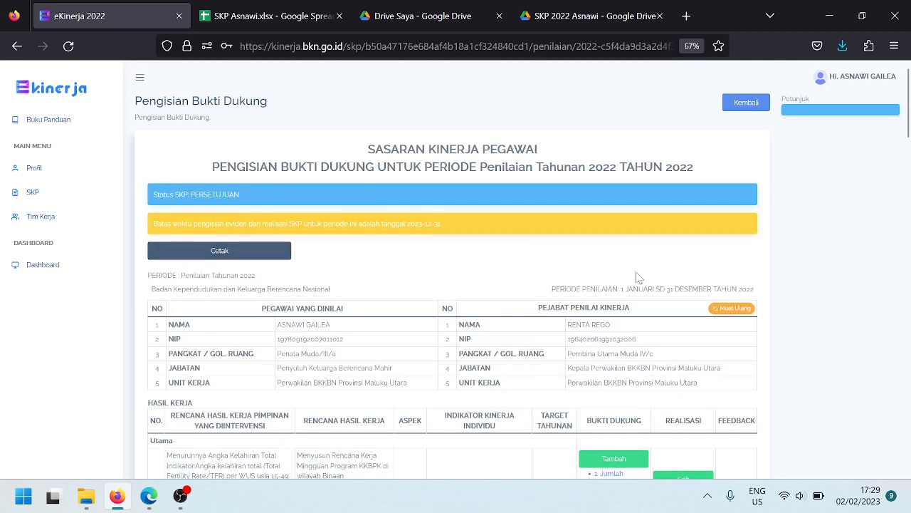
{"action": "scroll", "coordinate": [747, 276], "scroll_direction": "down", "scroll_amount": 3}
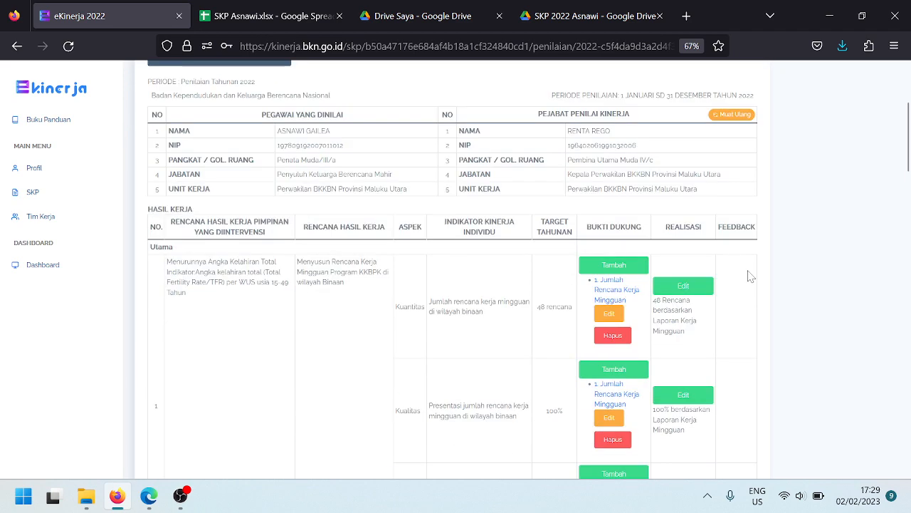
{"action": "left_click_drag", "start_coordinate": [722, 227], "coordinate": [759, 240]}
{"action": "double_click", "coordinate": [755, 239]}
Return with Kembali to the Penilaian SKP page listing Semester I, Semester II and Tahunan
{"action": "scroll", "coordinate": [740, 297], "scroll_direction": "down", "scroll_amount": 2}
{"action": "scroll", "coordinate": [740, 297], "scroll_direction": "up", "scroll_amount": 1}
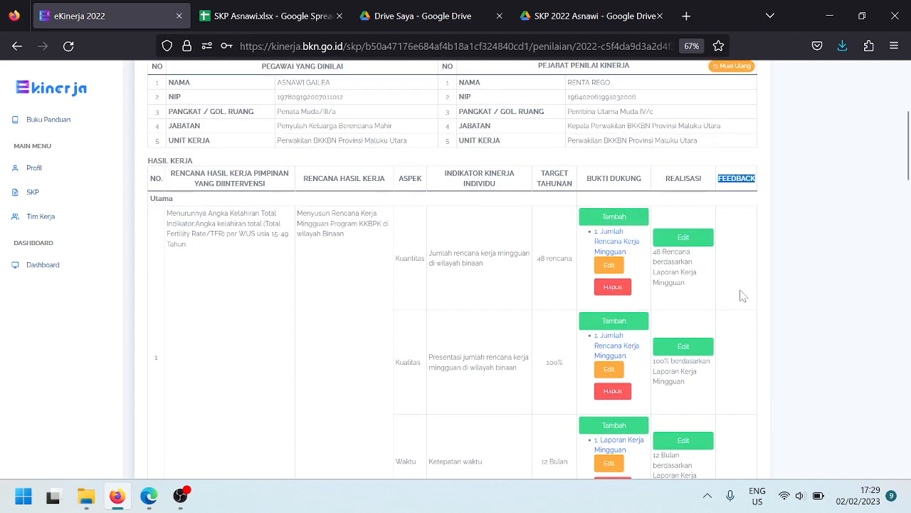
{"action": "scroll", "coordinate": [746, 277], "scroll_direction": "down", "scroll_amount": 5}
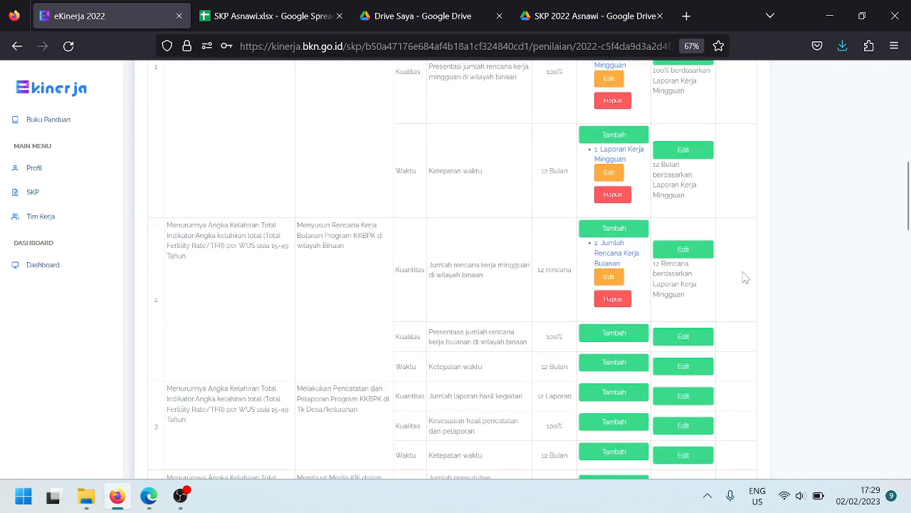
{"action": "scroll", "coordinate": [736, 269], "scroll_direction": "up", "scroll_amount": 5}
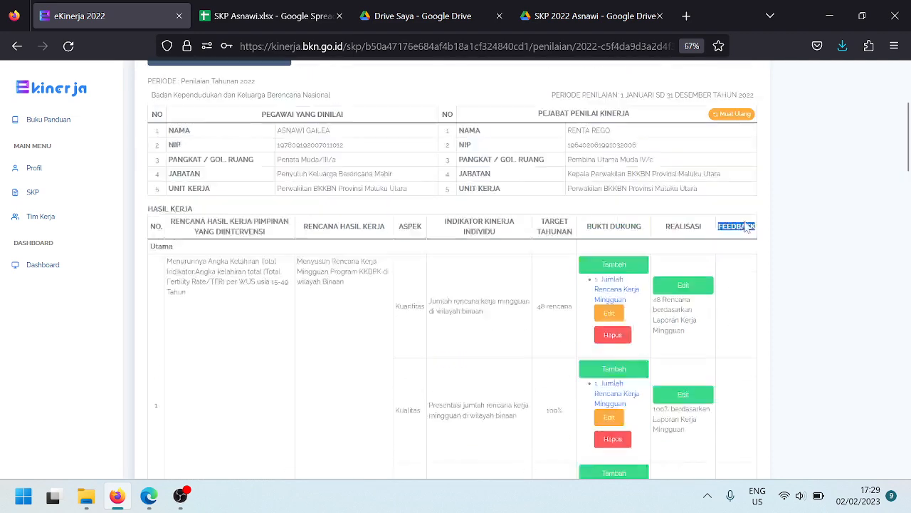
{"action": "scroll", "coordinate": [761, 297], "scroll_direction": "up", "scroll_amount": 3}
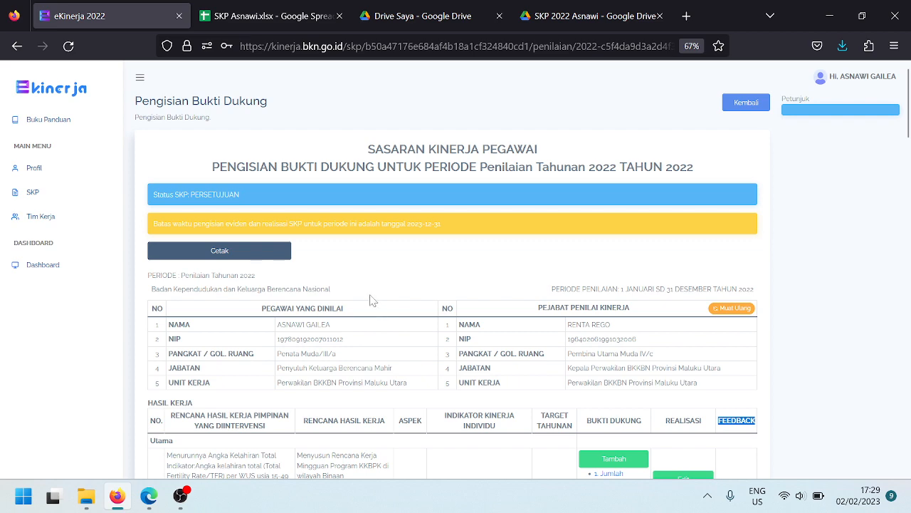
{"action": "left_click", "coordinate": [763, 105]}
Open the SKP list and view the 2022 SKP's details
{"action": "scroll", "coordinate": [548, 303], "scroll_direction": "down", "scroll_amount": 10}
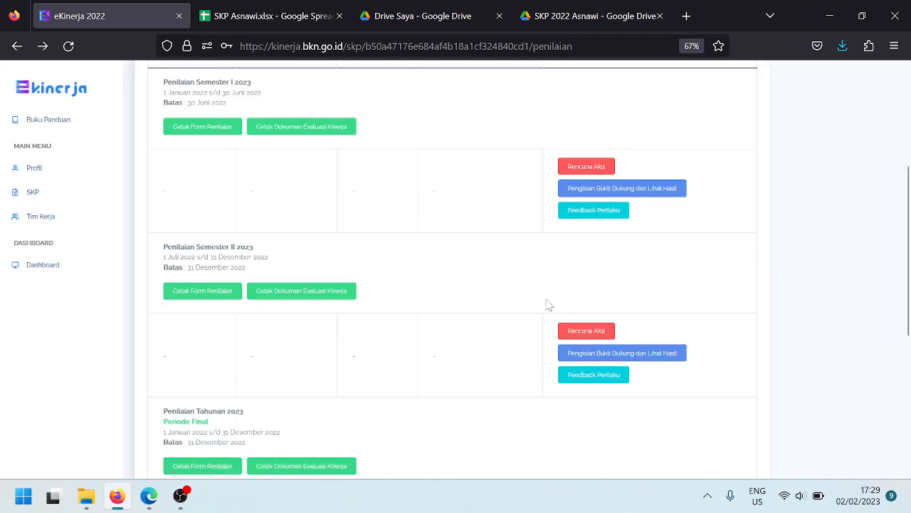
{"action": "scroll", "coordinate": [574, 286], "scroll_direction": "down", "scroll_amount": 3}
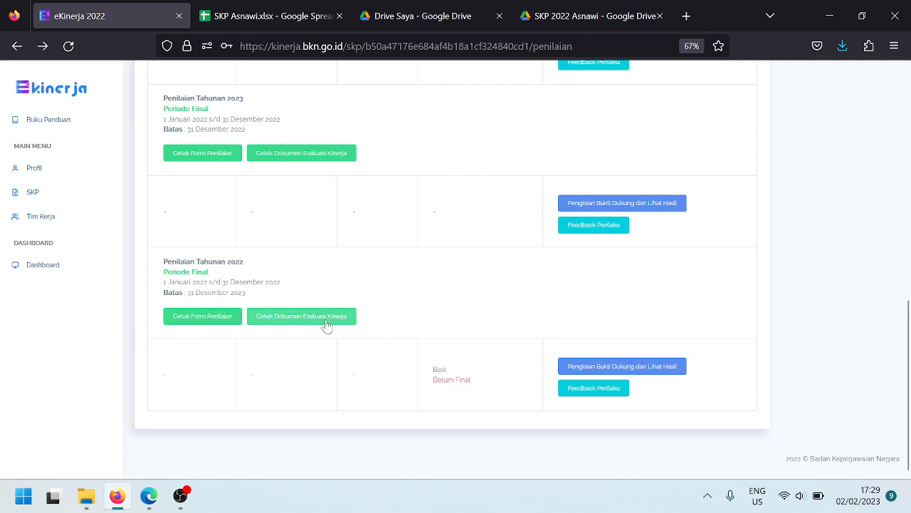
{"action": "scroll", "coordinate": [512, 348], "scroll_direction": "up", "scroll_amount": 10}
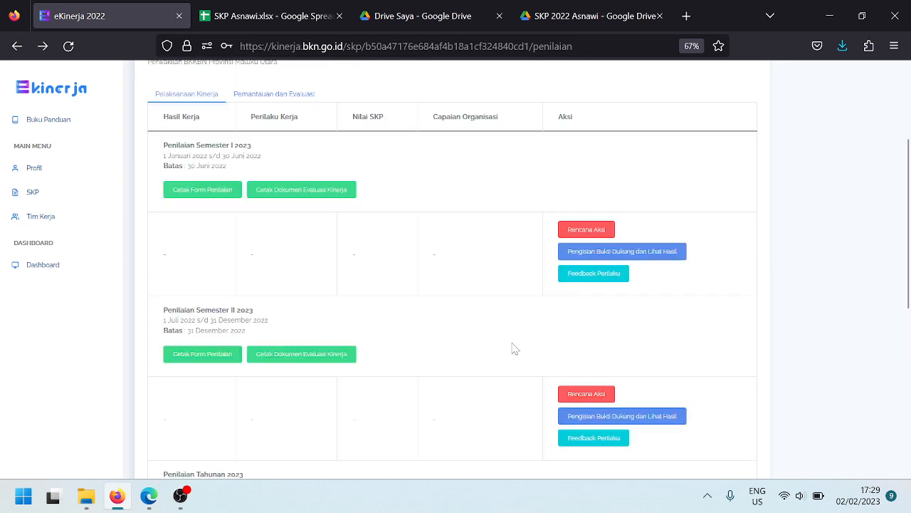
{"action": "scroll", "coordinate": [512, 345], "scroll_direction": "down", "scroll_amount": 10}
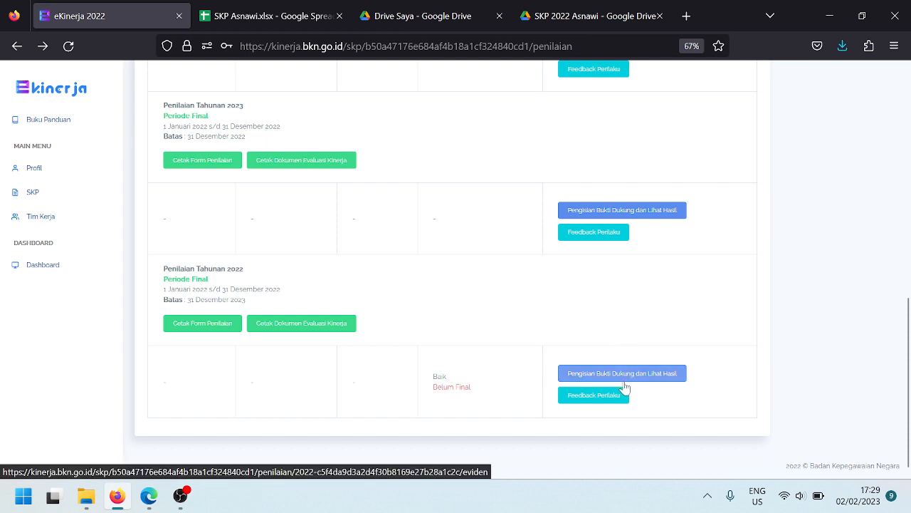
{"action": "scroll", "coordinate": [387, 323], "scroll_direction": "up", "scroll_amount": 8}
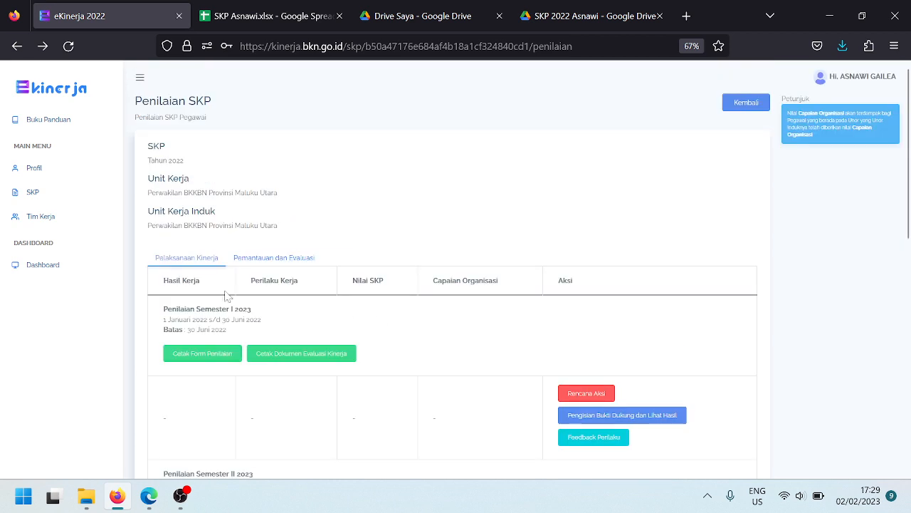
{"action": "scroll", "coordinate": [480, 240], "scroll_direction": "down", "scroll_amount": 2}
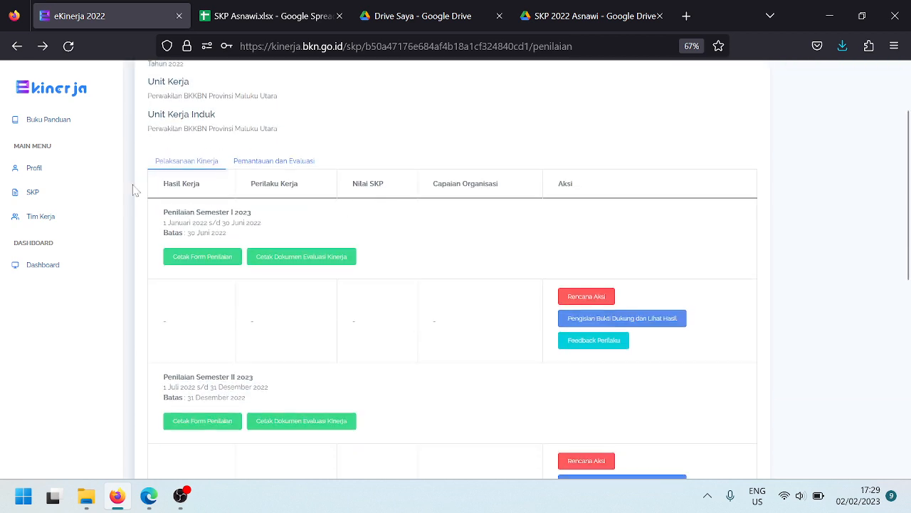
{"action": "left_click", "coordinate": [84, 197]}
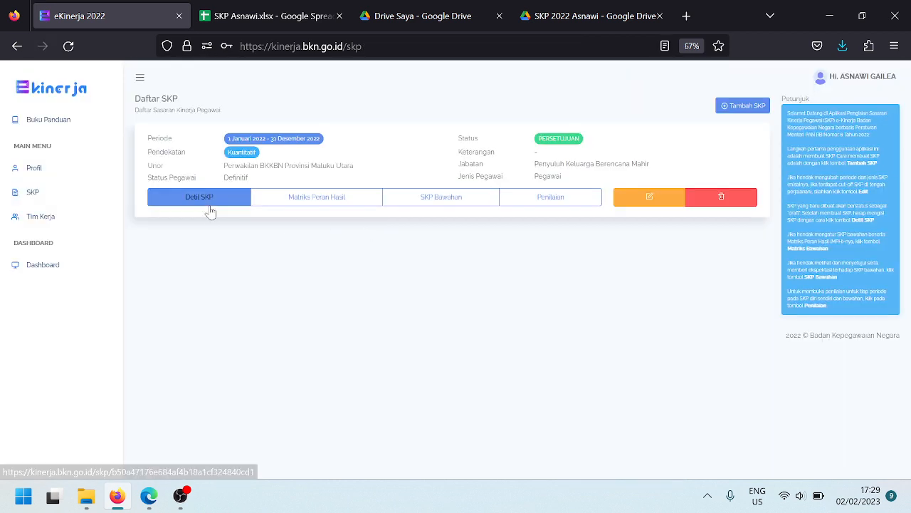
{"action": "left_click", "coordinate": [211, 206]}
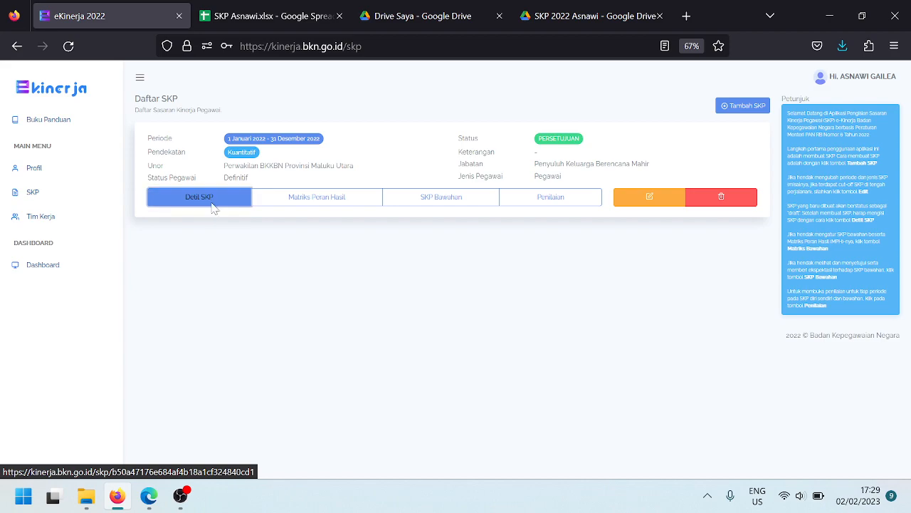
Try printing the 2022 SKP plan with Cetak, then return to the SKP list
{"action": "scroll", "coordinate": [420, 285], "scroll_direction": "down", "scroll_amount": 5}
{"action": "scroll", "coordinate": [425, 294], "scroll_direction": "up", "scroll_amount": 5}
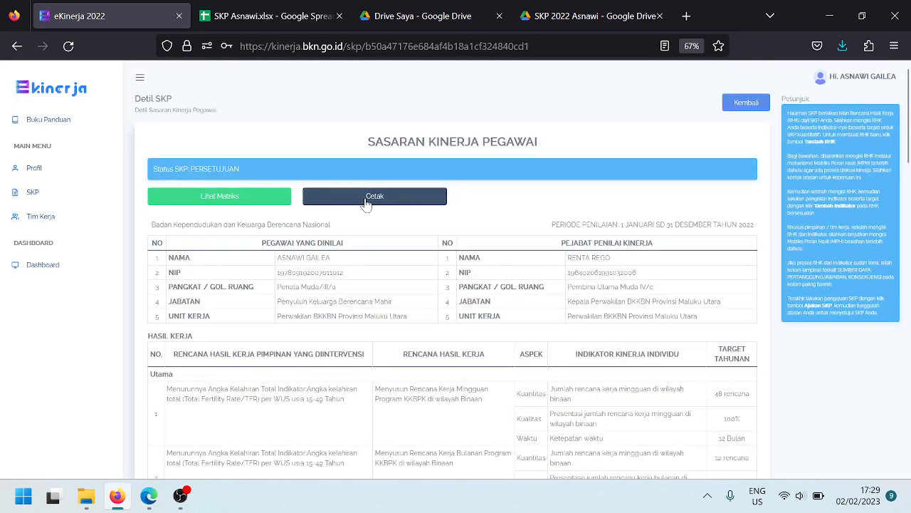
{"action": "left_click", "coordinate": [390, 203]}
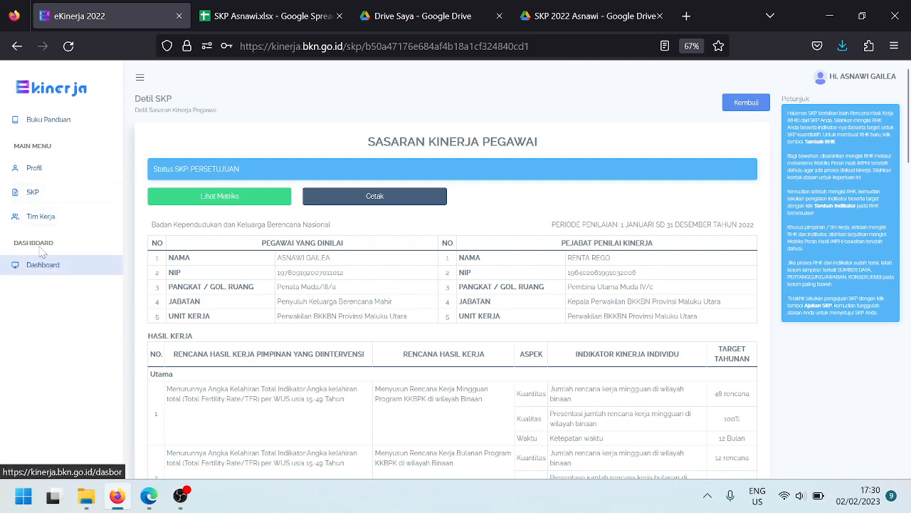
{"action": "left_click", "coordinate": [62, 195]}
{"action": "left_click", "coordinate": [569, 205]}
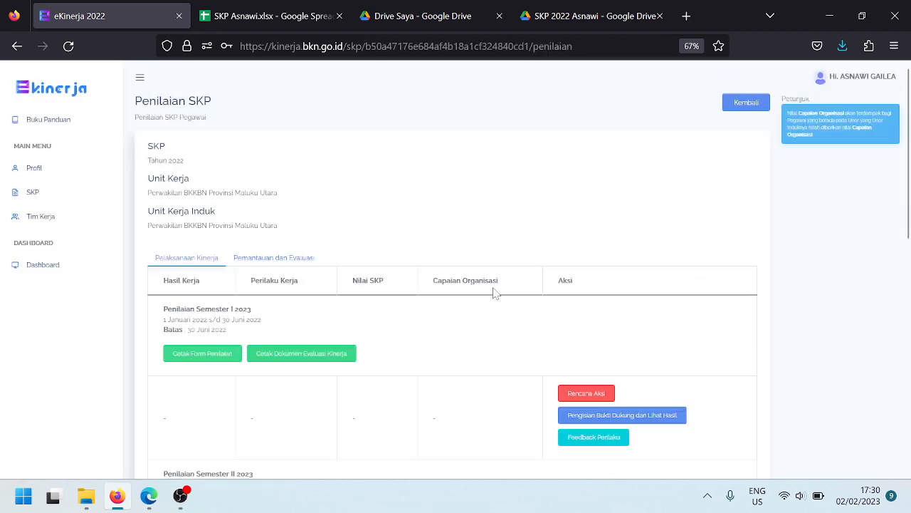
{"action": "scroll", "coordinate": [491, 305], "scroll_direction": "down", "scroll_amount": 10}
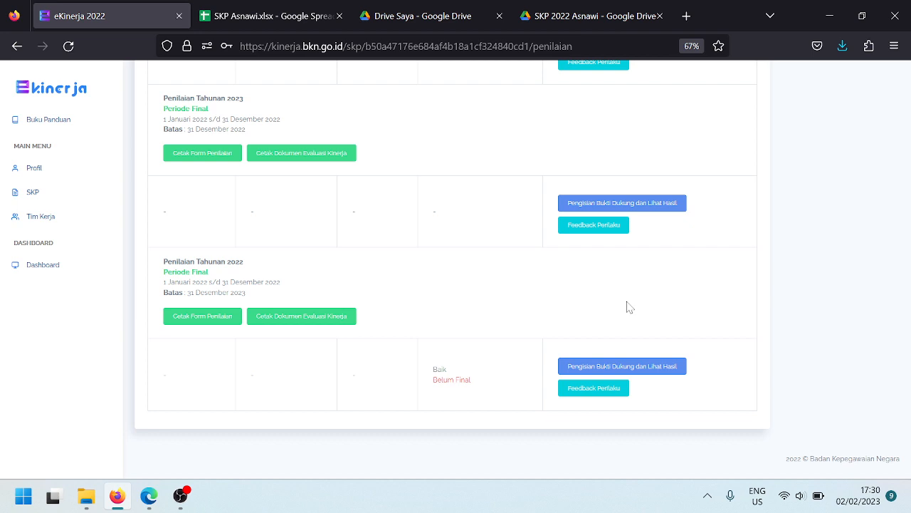
{"action": "left_click", "coordinate": [31, 191]}
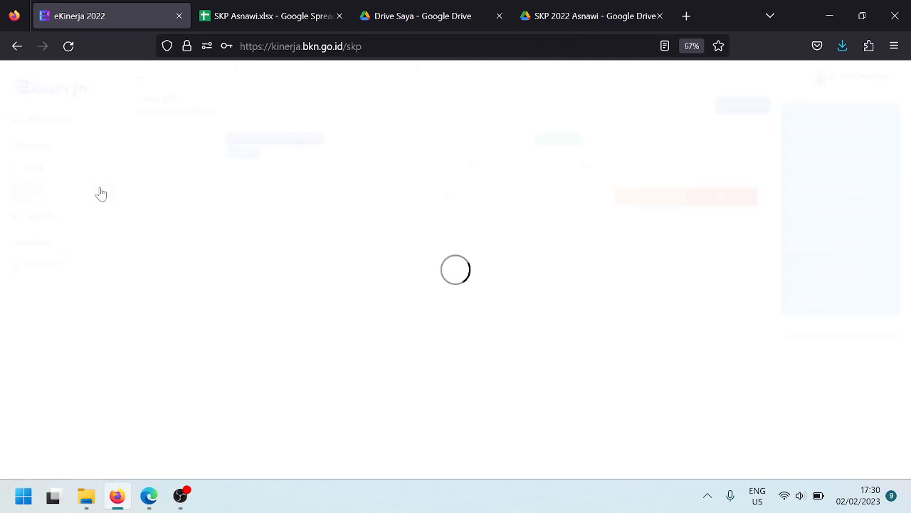
{"action": "left_click", "coordinate": [206, 194]}
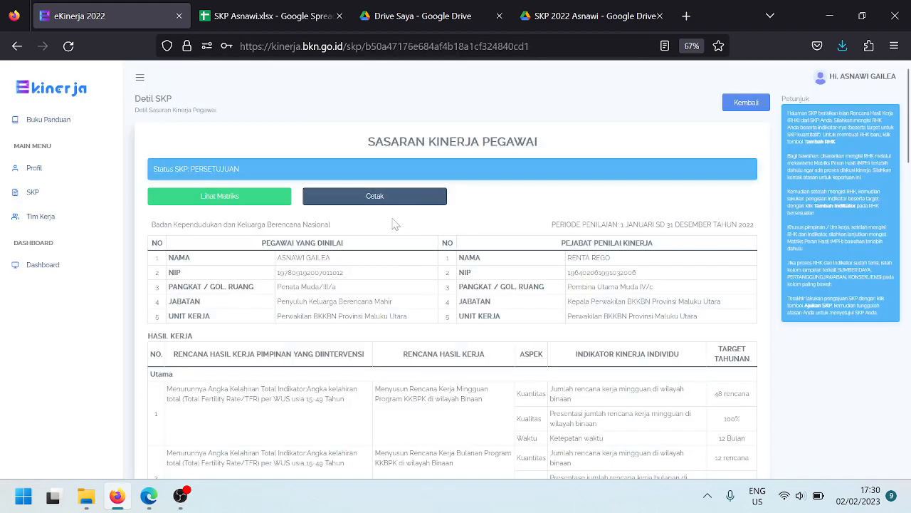
{"action": "left_click", "coordinate": [412, 204]}
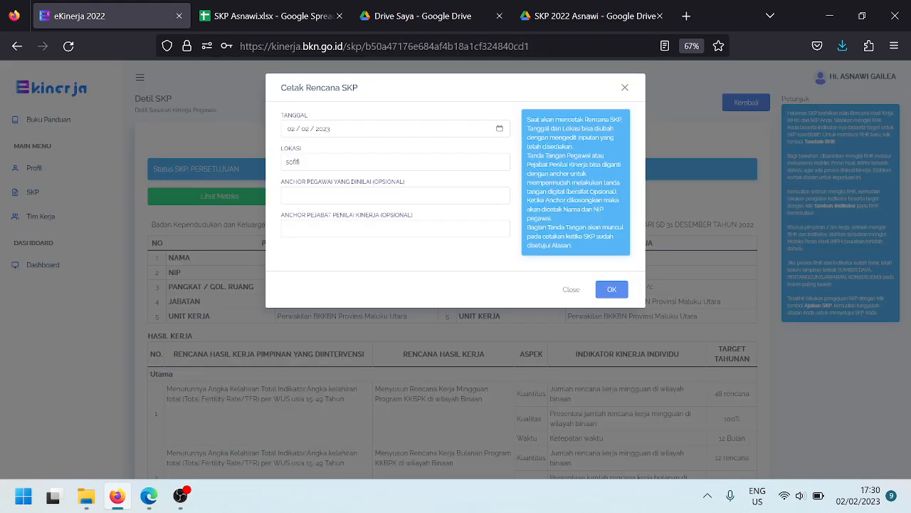
{"action": "left_click", "coordinate": [624, 87]}
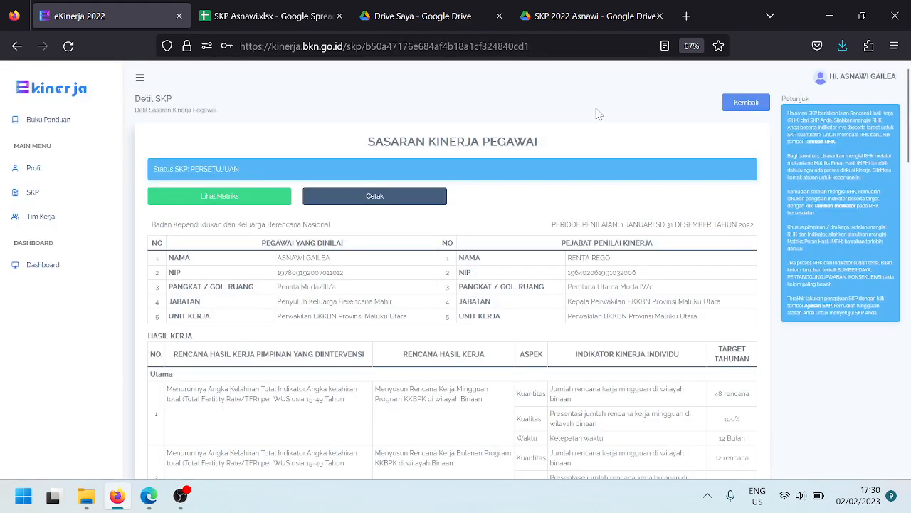
{"action": "left_click", "coordinate": [56, 197]}
Open the assessment periods and view, then close, the Penilaian Tahunan 2022 form print settings
{"action": "left_click", "coordinate": [566, 206]}
{"action": "scroll", "coordinate": [469, 258], "scroll_direction": "down", "scroll_amount": 5}
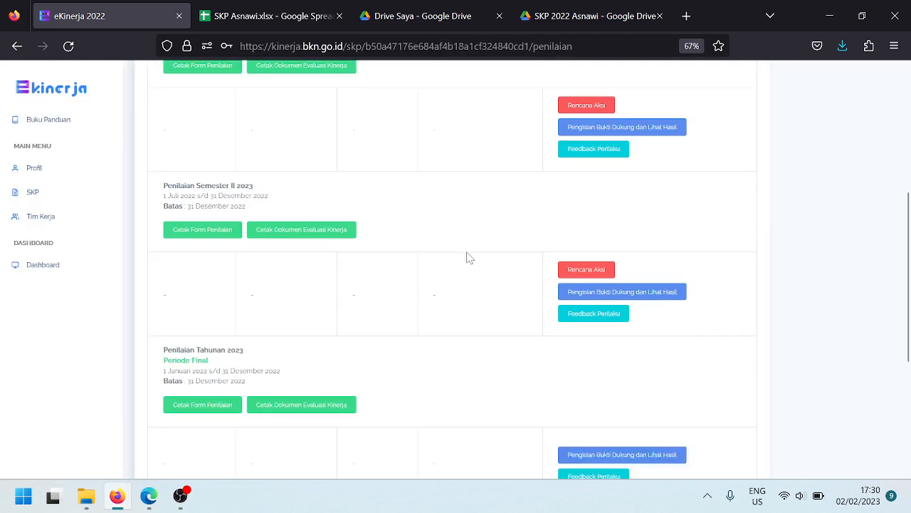
{"action": "scroll", "coordinate": [469, 258], "scroll_direction": "down", "scroll_amount": 5}
{"action": "left_click", "coordinate": [234, 314]}
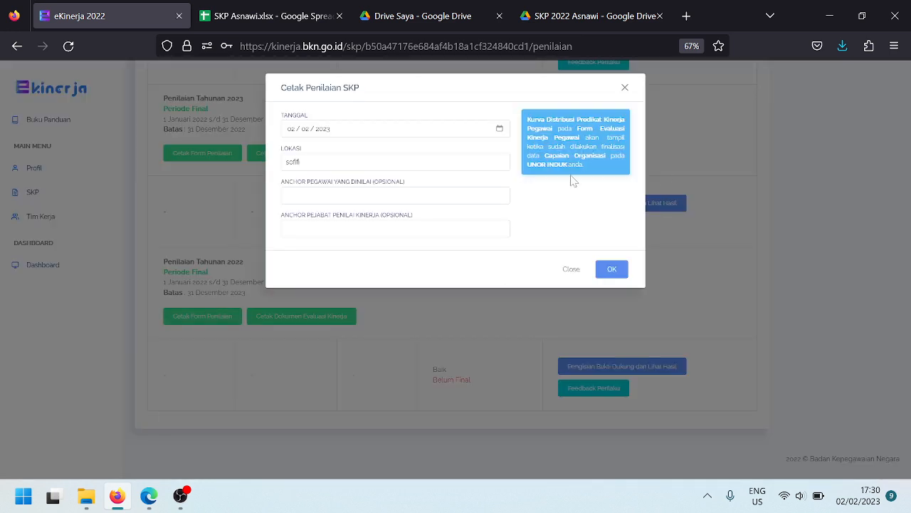
{"action": "left_click", "coordinate": [626, 88]}
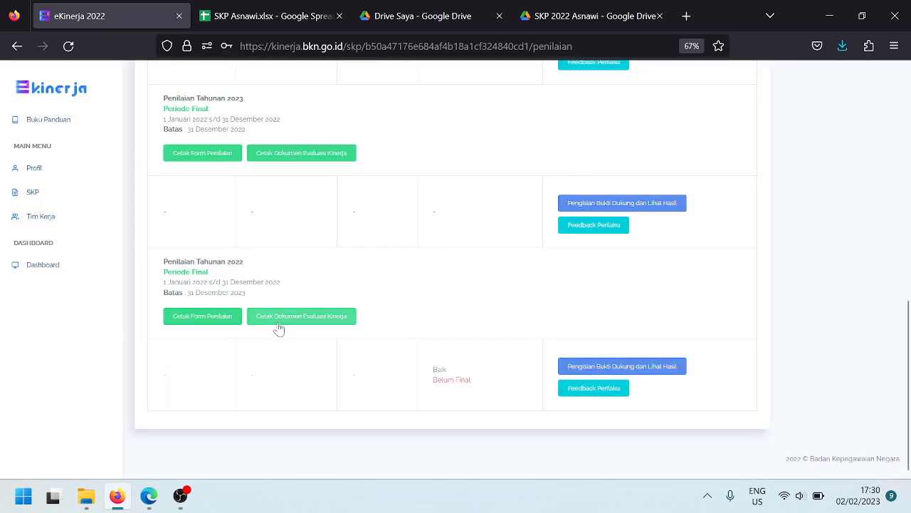